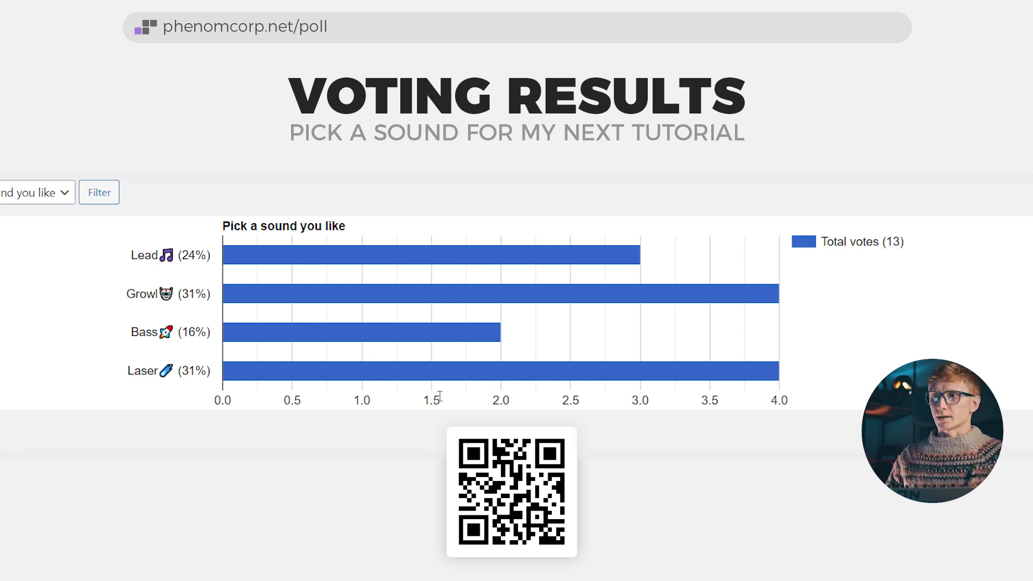
# Stop the playback of the arrangement
pyautogui.moveTo(775, 367)
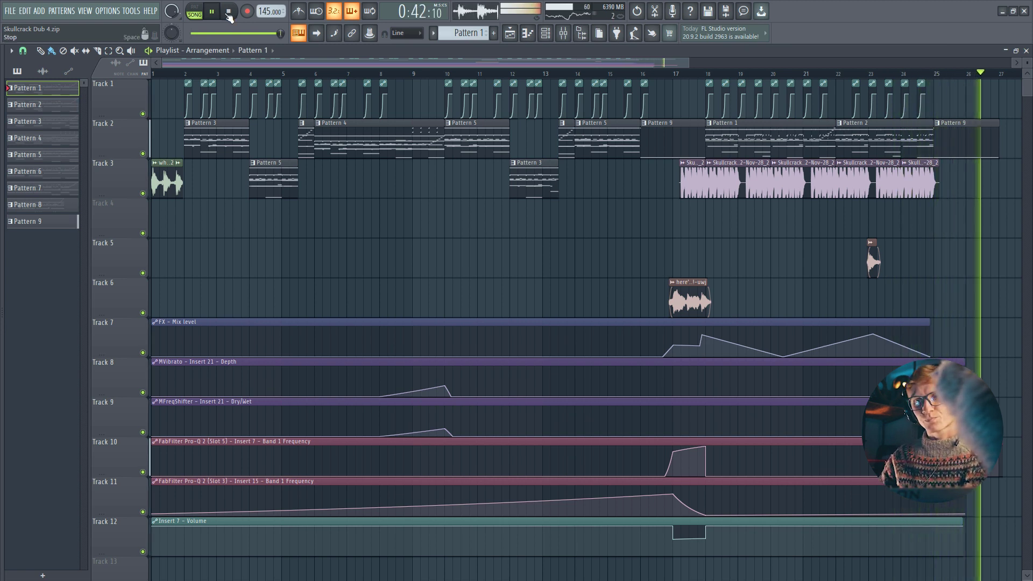
pyautogui.click(228, 13)
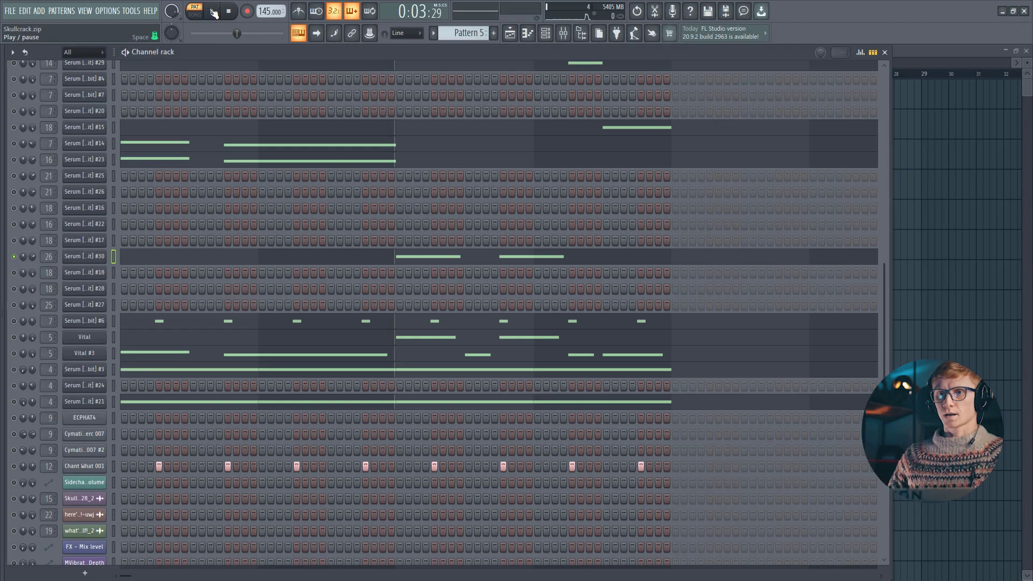
# Play Pattern 5 with the Vital channel unmuted, mute that channel again, and replay the pattern to compare
pyautogui.click(14, 337)
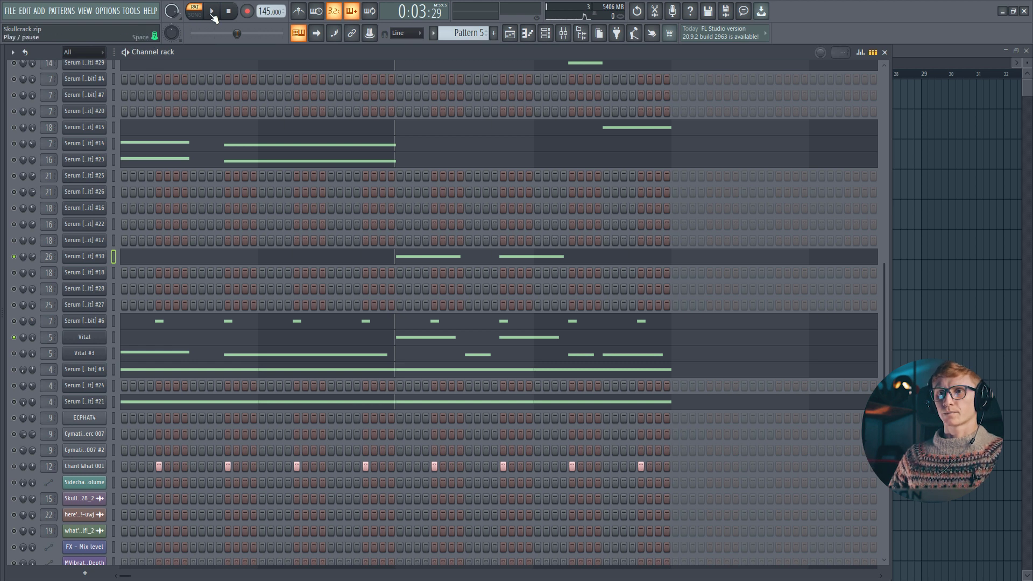
pyautogui.click(212, 13)
pyautogui.click(231, 16)
pyautogui.click(15, 337)
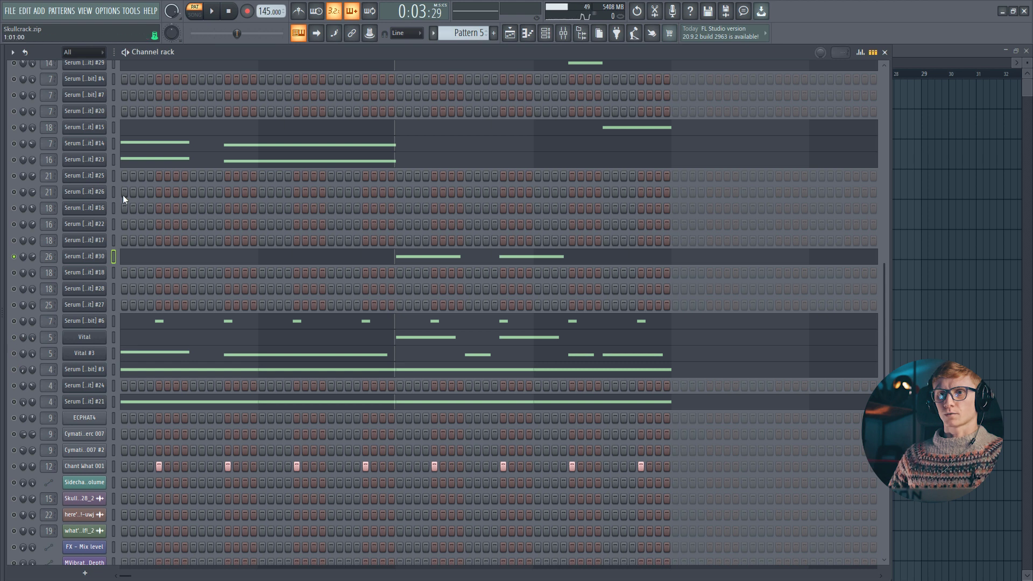
pyautogui.click(113, 338)
pyautogui.click(213, 11)
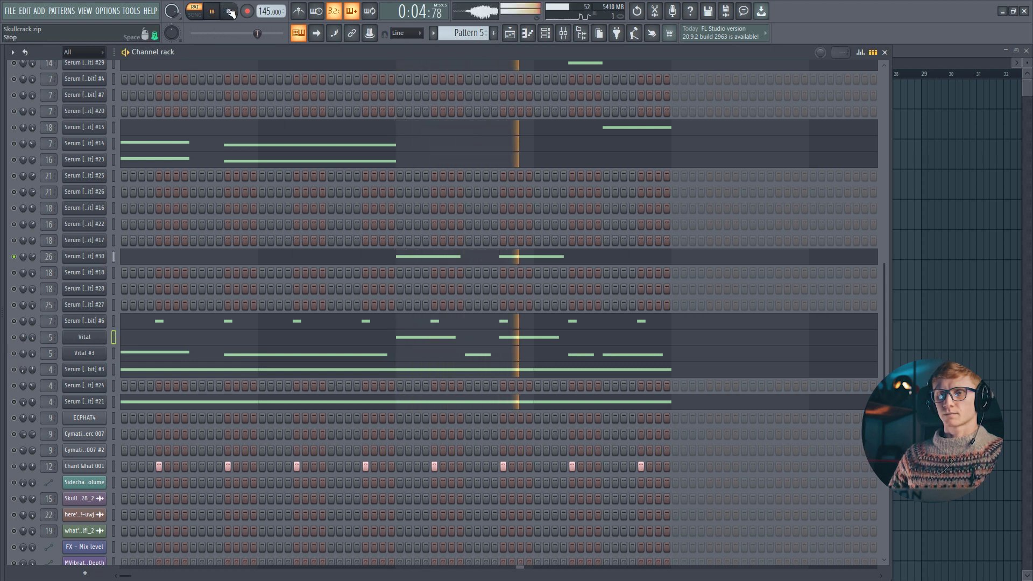
pyautogui.click(231, 12)
# Open the Serum #30 channel's synth and reset it to the Init preset
pyautogui.click(97, 257)
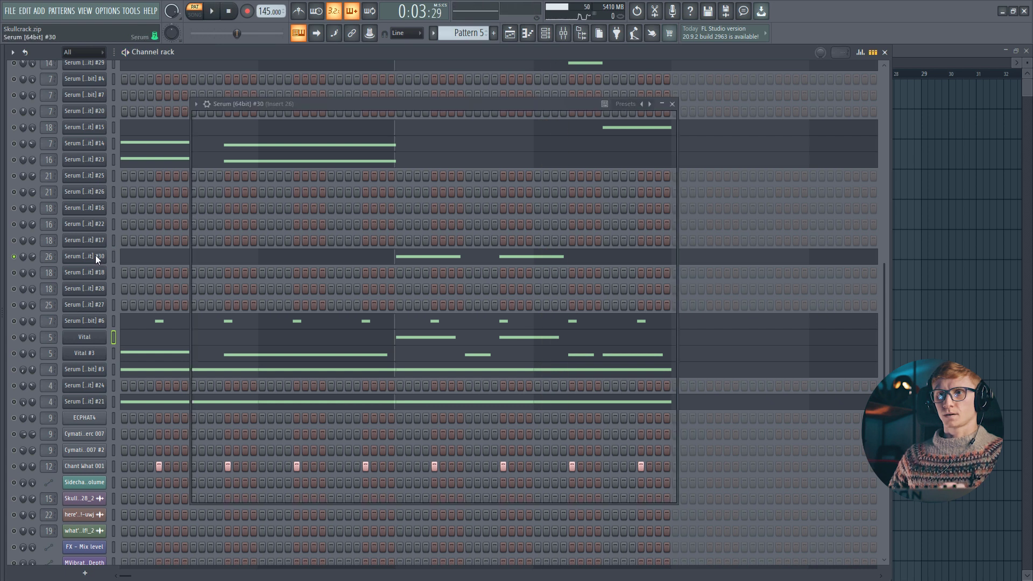
pyautogui.click(605, 118)
pyautogui.click(621, 176)
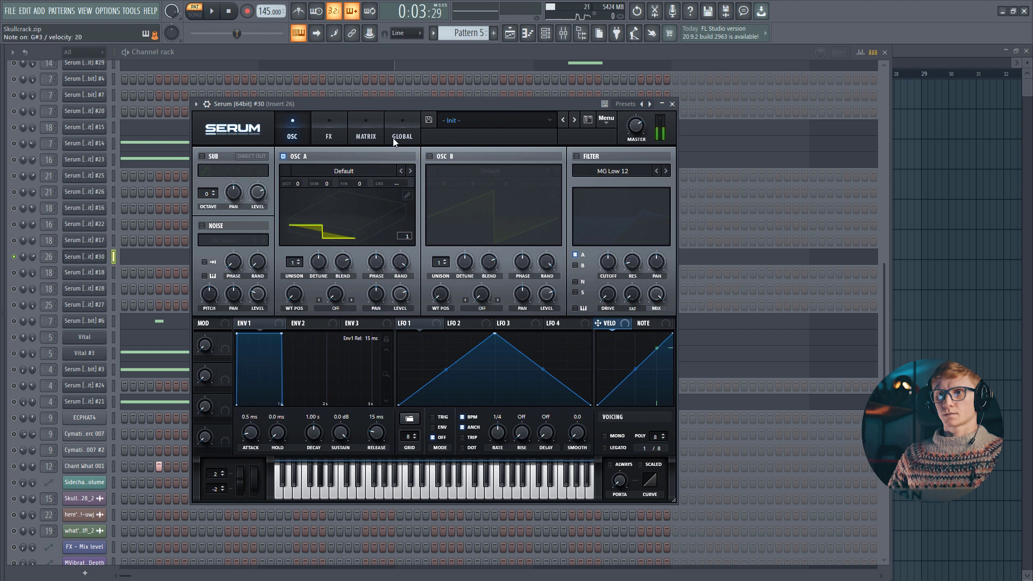
# Load the Analog wavetable Basic Shapes into oscillator A, with wavetable position 4 and octave -1
pyautogui.click(343, 171)
pyautogui.moveTo(329, 185)
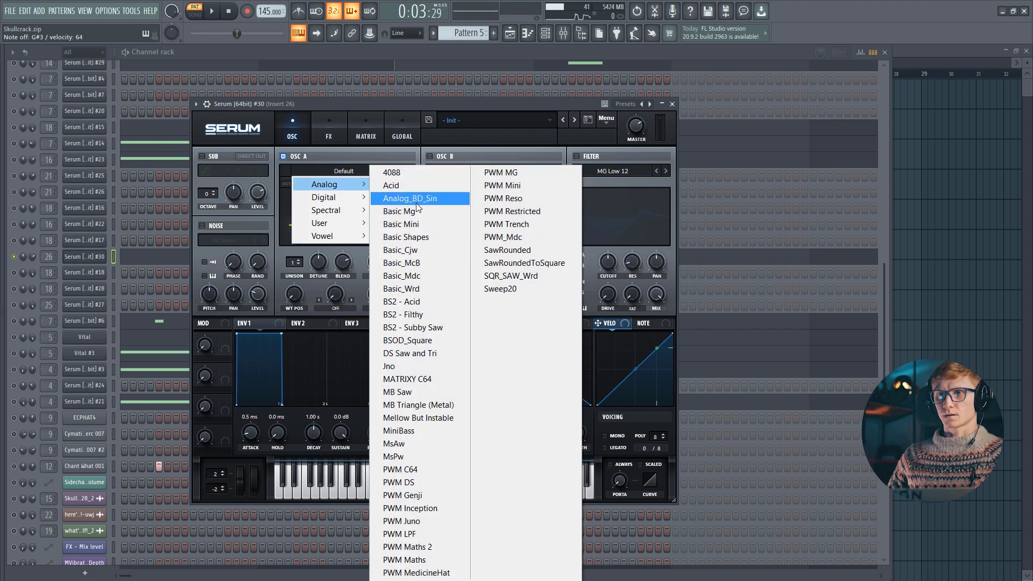
pyautogui.click(417, 238)
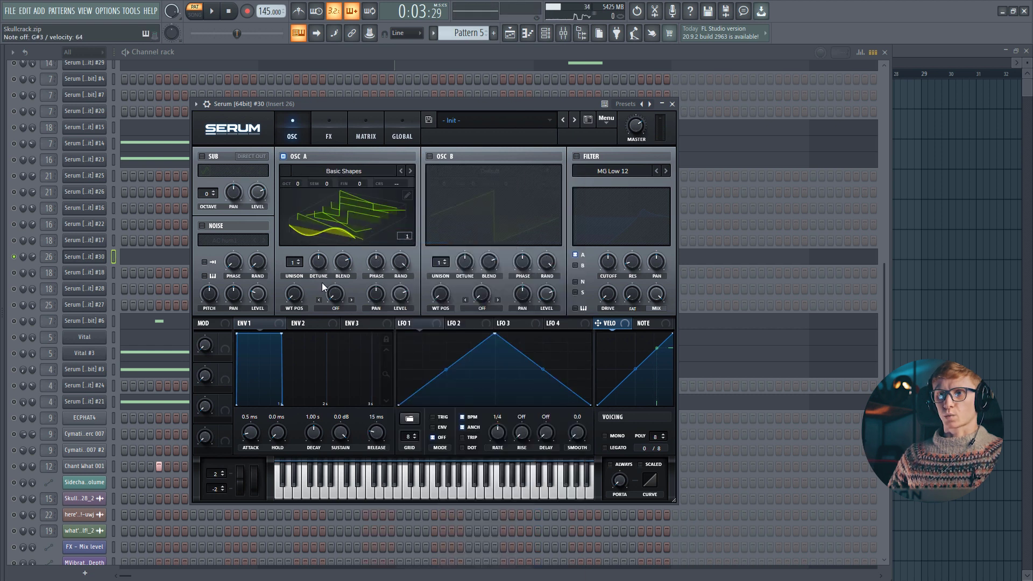
pyautogui.moveTo(296, 295); pyautogui.dragTo(304, 244)
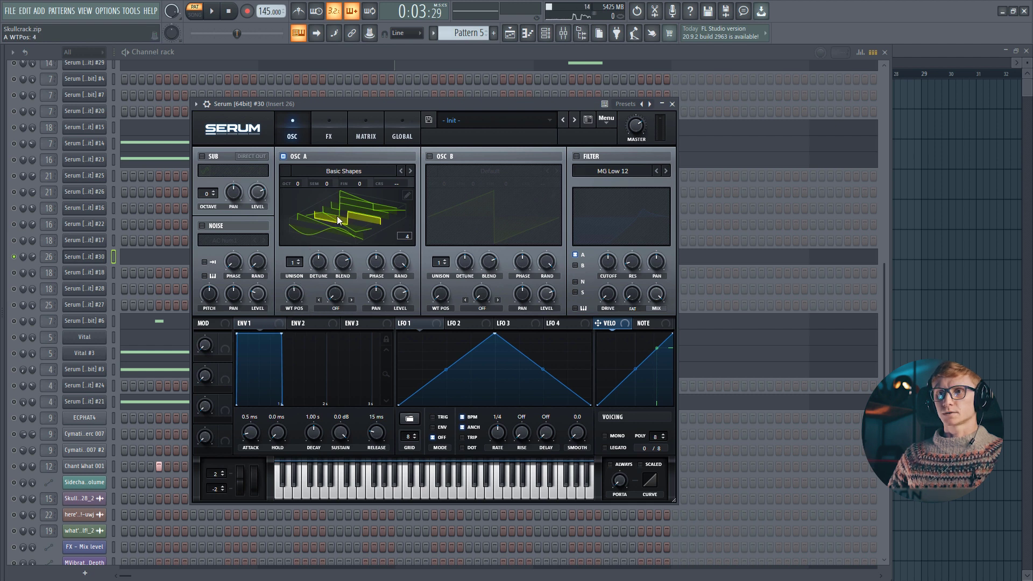
pyautogui.moveTo(298, 183)
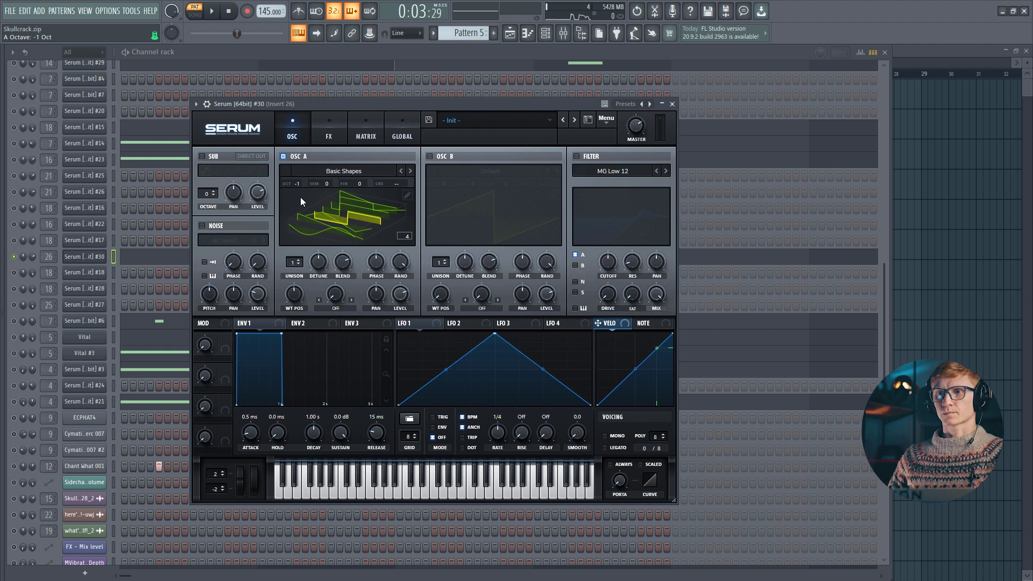
# Enable oscillator B with the Analog wavetable PWM MG and set its wavetable position to 68
pyautogui.click(429, 156)
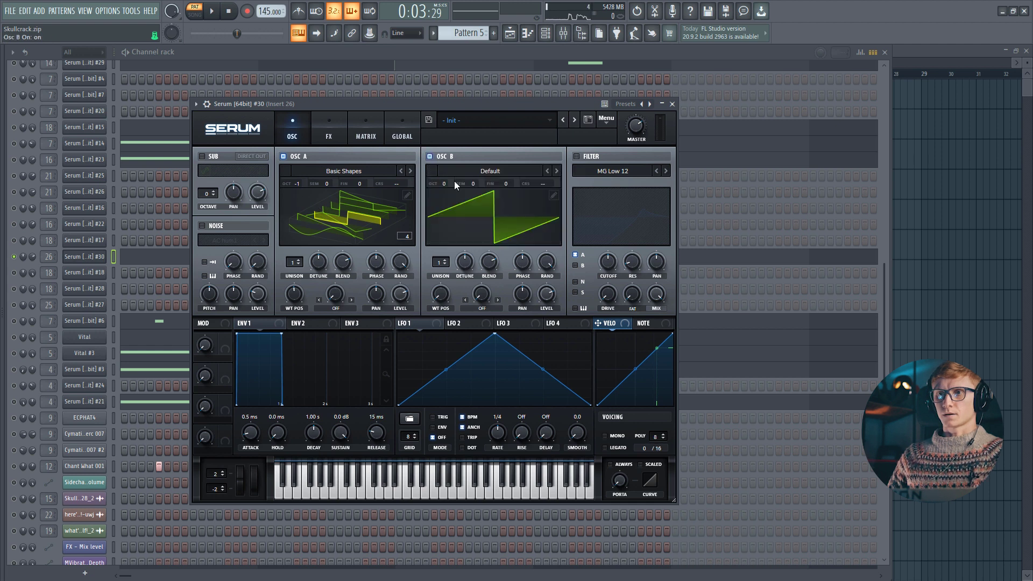
pyautogui.click(489, 178)
pyautogui.moveTo(486, 185)
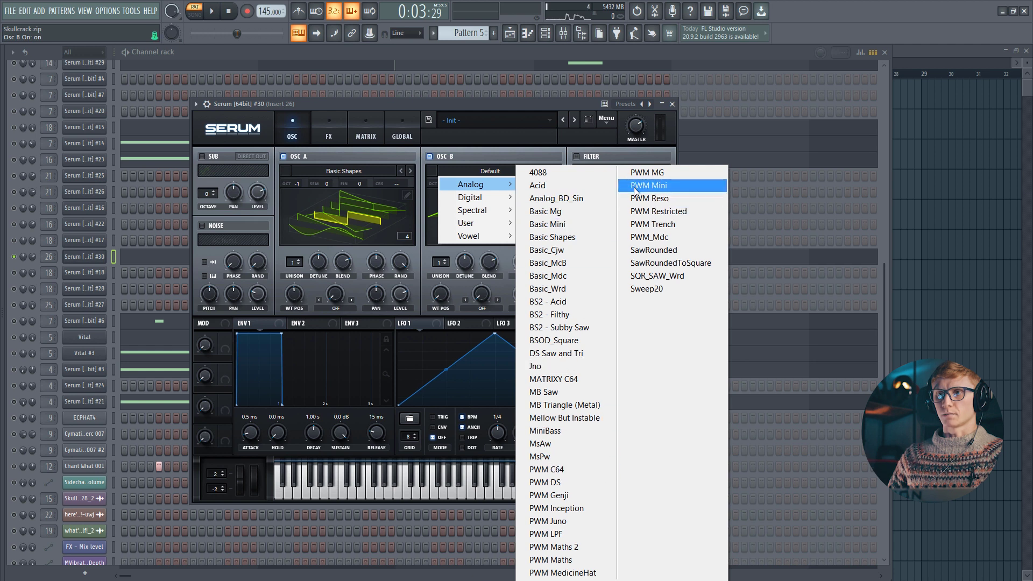
pyautogui.click(673, 177)
pyautogui.moveTo(441, 299); pyautogui.dragTo(462, 186)
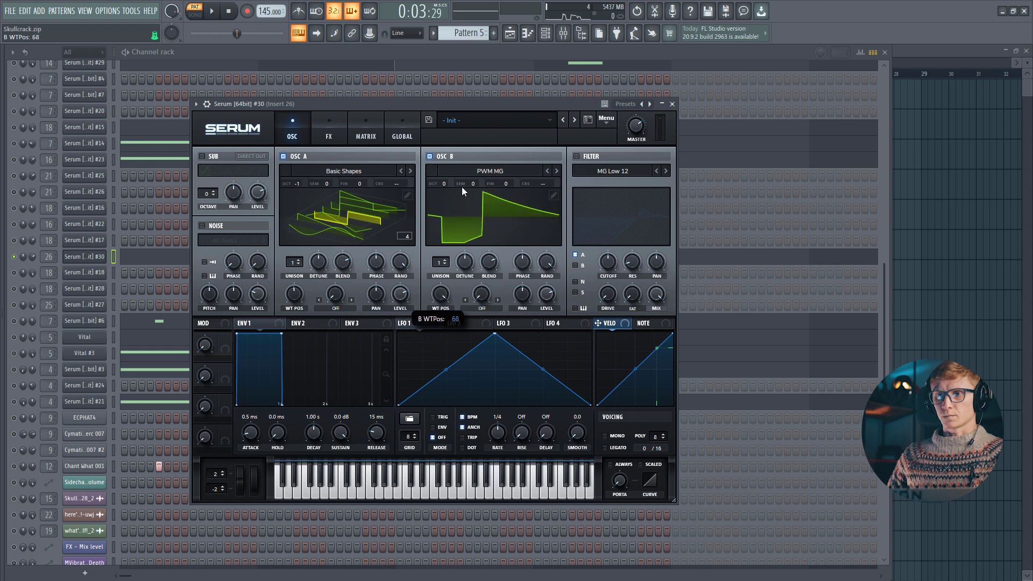
# Set oscillator B's warp mode to Sync at 16% and lower its level to 0%
pyautogui.click(482, 308)
pyautogui.click(492, 33)
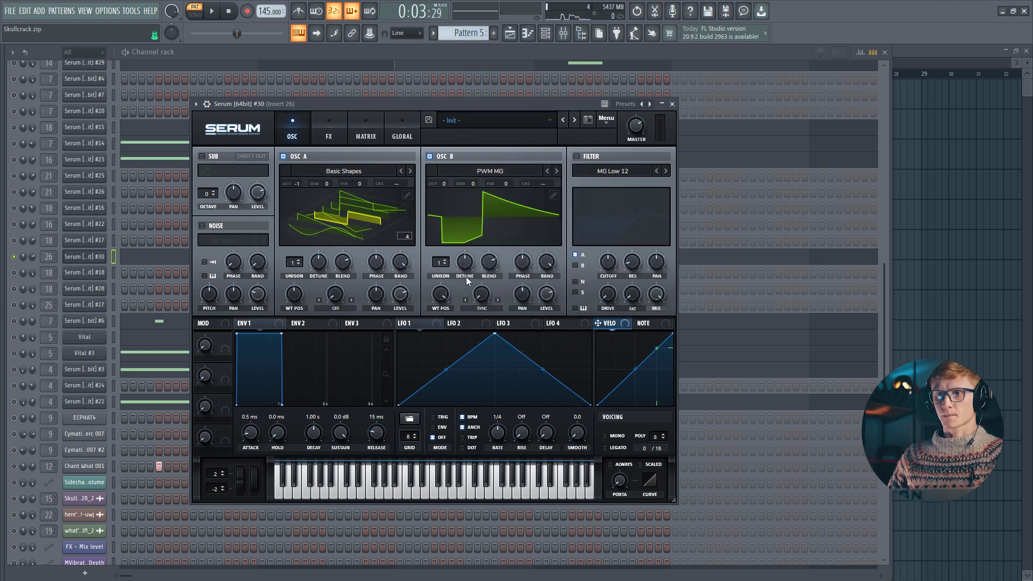
pyautogui.moveTo(478, 300); pyautogui.dragTo(483, 153)
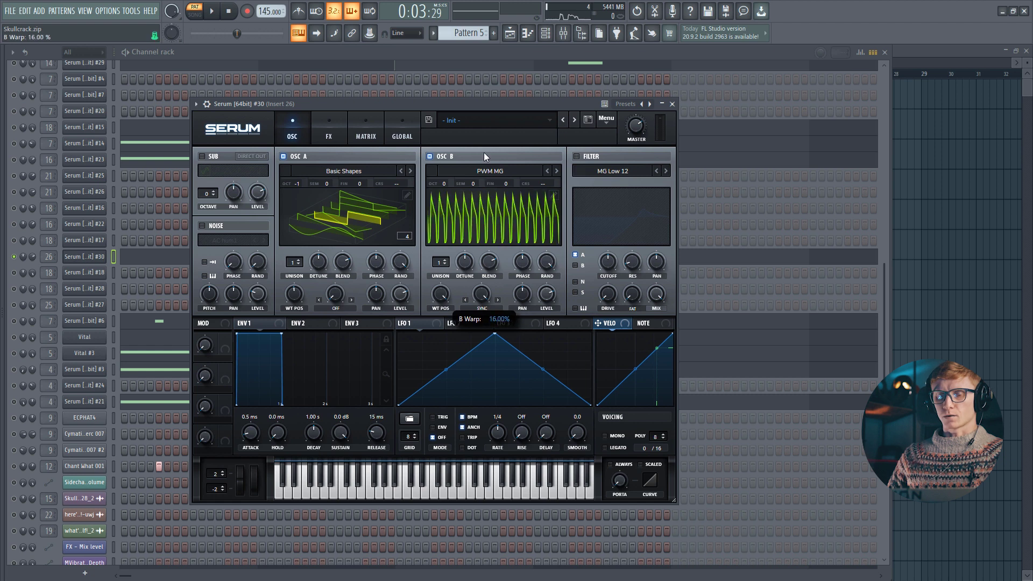
pyautogui.moveTo(543, 338); pyautogui.dragTo(534, 404)
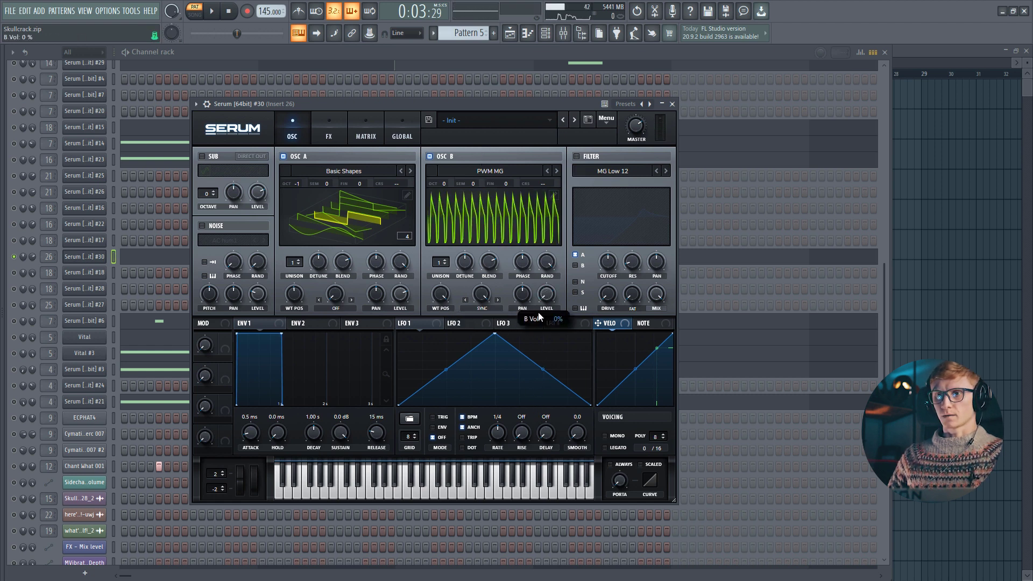
# Set oscillator A's warp mode to FM (from B) with a warp amount of 34%
pyautogui.click(337, 307)
pyautogui.click(340, 254)
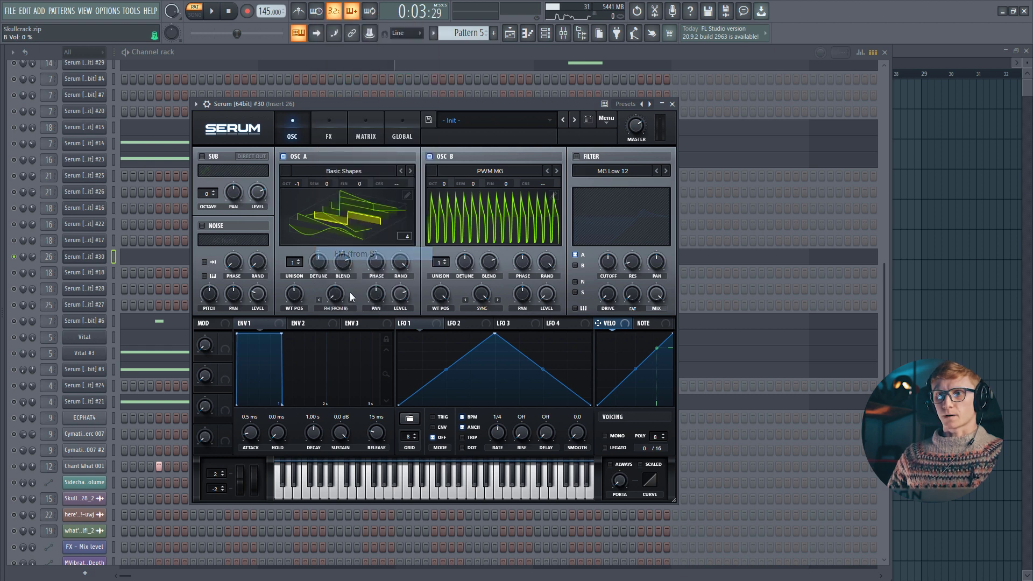
pyautogui.moveTo(336, 297); pyautogui.dragTo(345, 269)
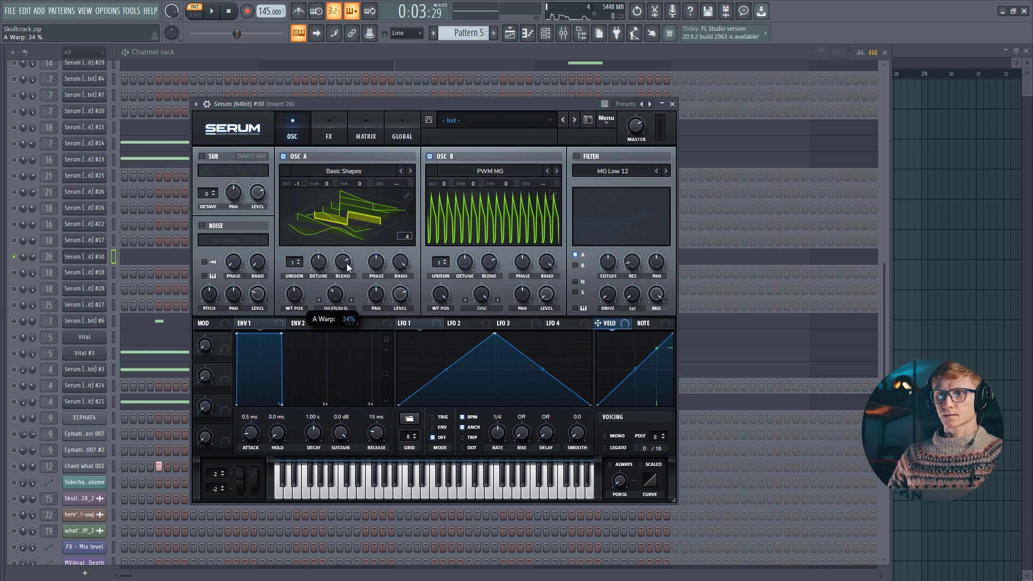
# Assign LFO 1 to oscillator A's warp with amount 35, and set the LFO to Trig mode, triplet, rate 1/2
pyautogui.moveTo(418, 322); pyautogui.dragTo(329, 300)
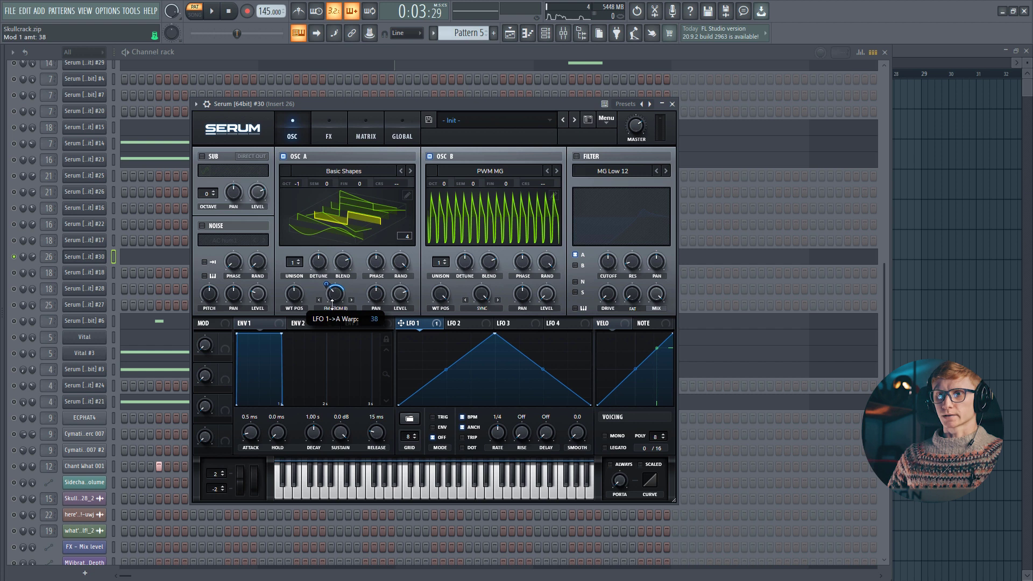
pyautogui.moveTo(332, 305); pyautogui.dragTo(332, 306)
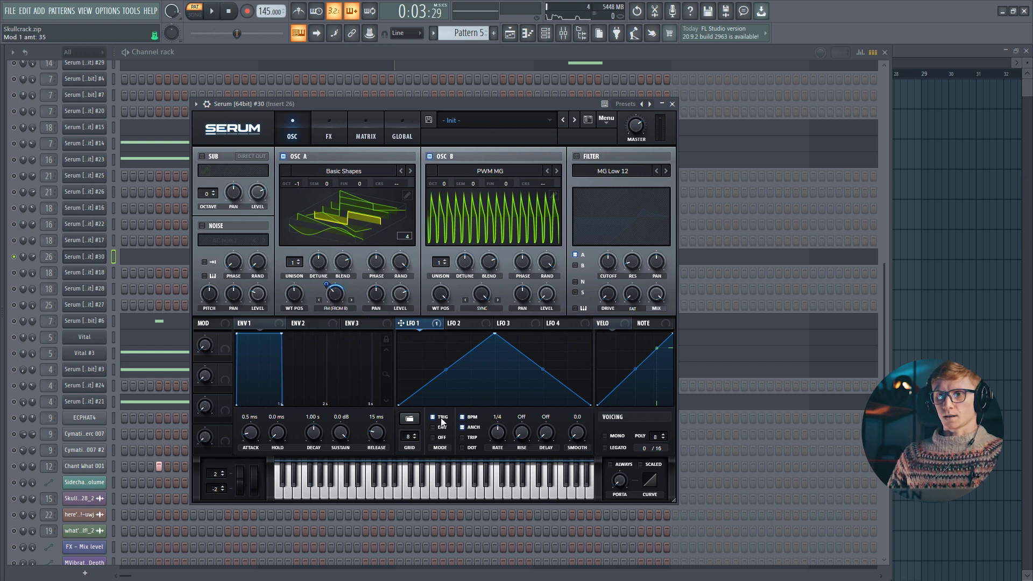
pyautogui.moveTo(494, 435); pyautogui.dragTo(501, 430)
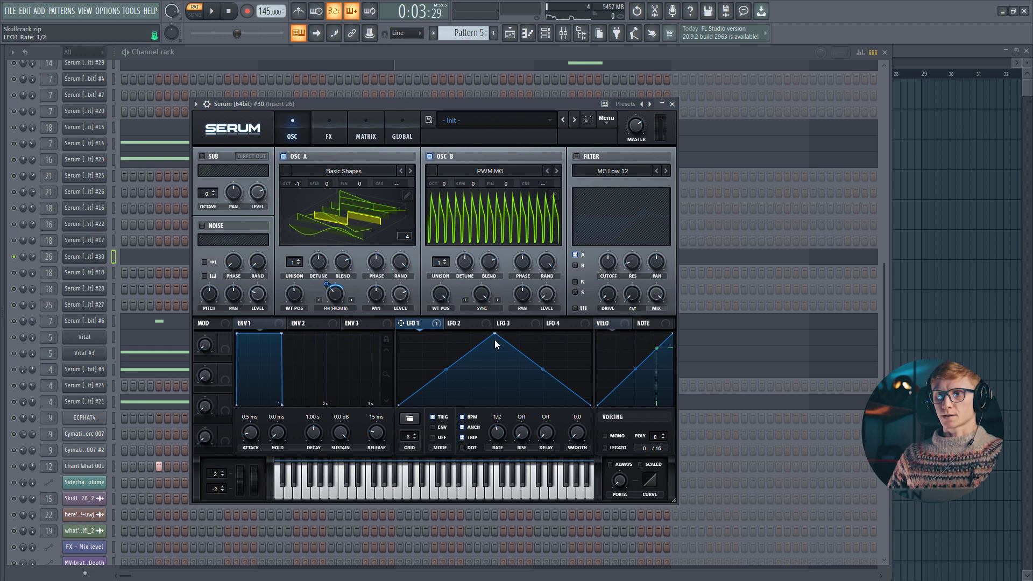
# Reshape LFO 1 into four evenly spaced downward sawtooth ramps, each starting at full height
pyautogui.moveTo(495, 337); pyautogui.dragTo(399, 311)
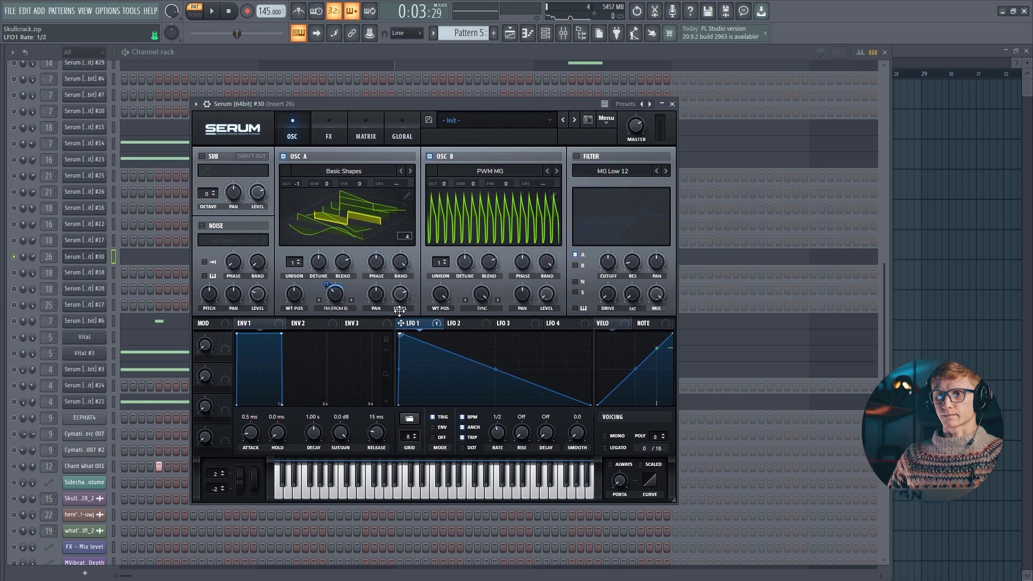
pyautogui.doubleClick(426, 350)
pyautogui.moveTo(422, 346); pyautogui.dragTo(448, 401)
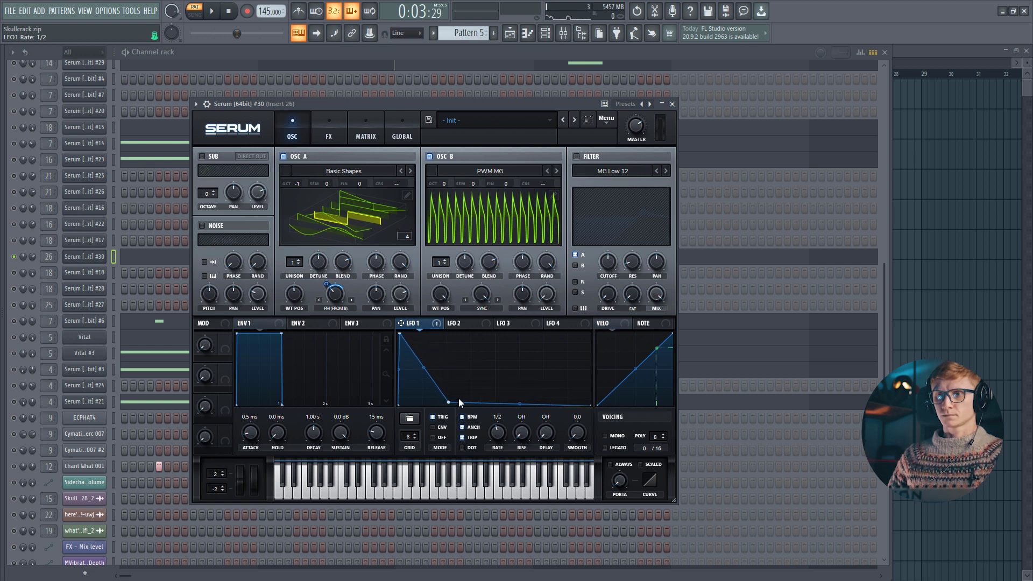
pyautogui.doubleClick(460, 401)
pyautogui.moveTo(461, 400); pyautogui.dragTo(541, 326)
pyautogui.doubleClick(486, 363)
pyautogui.doubleClick(502, 403)
pyautogui.doubleClick(535, 367)
pyautogui.doubleClick(551, 401)
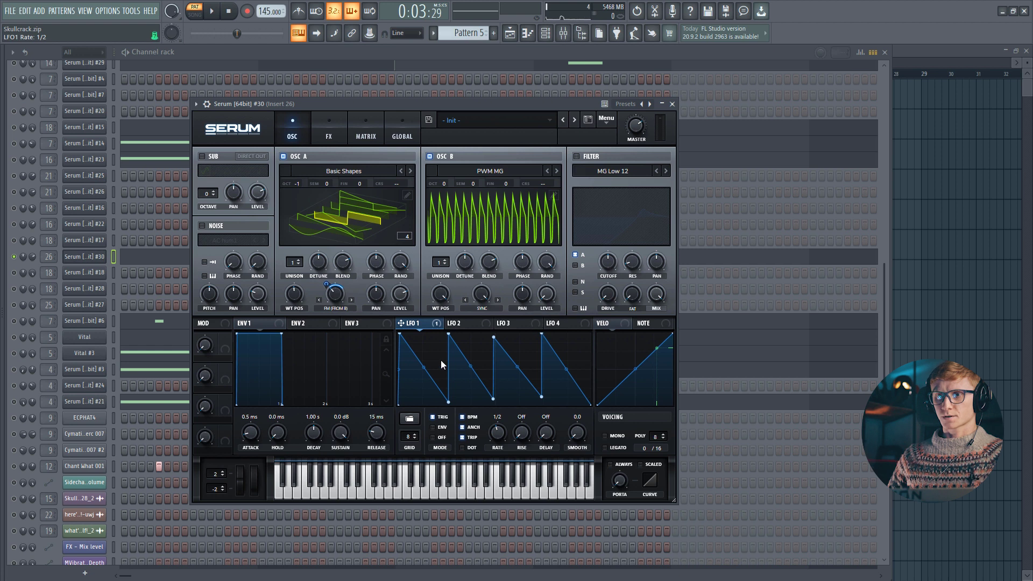
# Bend LFO 1's four ramps into steep concave decays with a slightly delayed first peak, and assign the LFO to oscillator A's level
pyautogui.moveTo(424, 367); pyautogui.dragTo(426, 393)
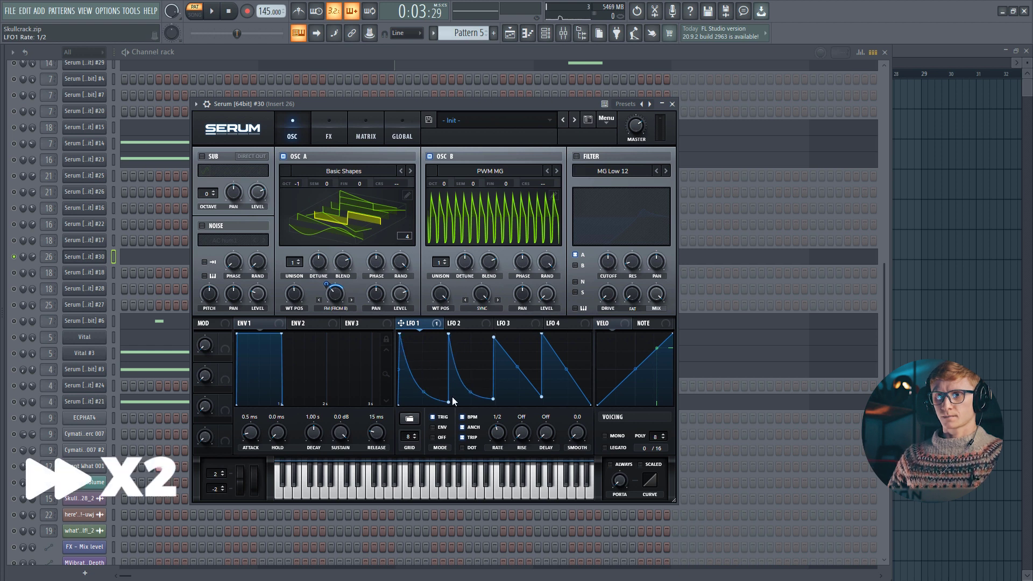
pyautogui.moveTo(493, 399); pyautogui.dragTo(500, 407)
pyautogui.moveTo(566, 369); pyautogui.dragTo(517, 388)
pyautogui.moveTo(400, 334); pyautogui.dragTo(405, 334)
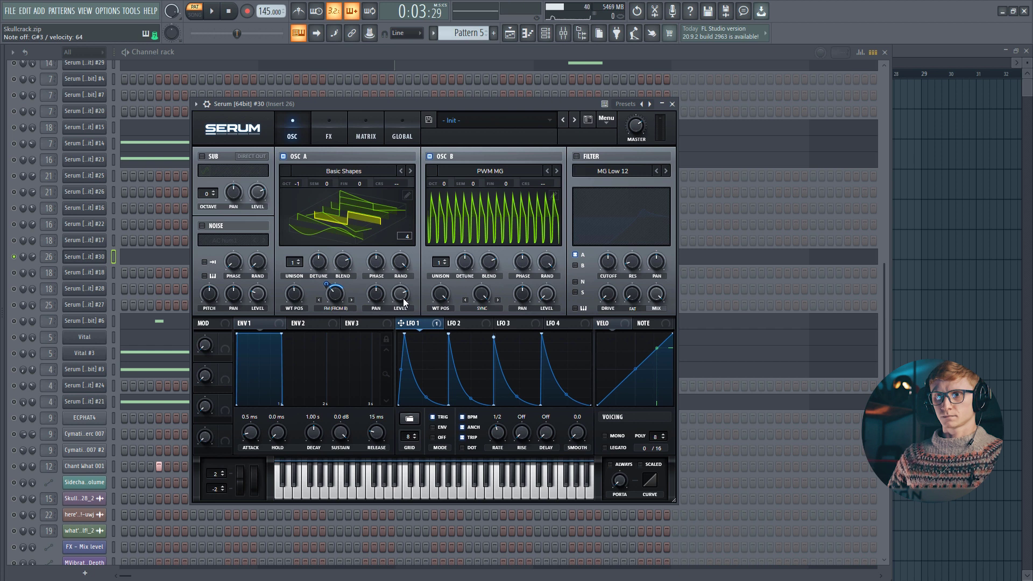
pyautogui.moveTo(401, 323); pyautogui.dragTo(408, 299)
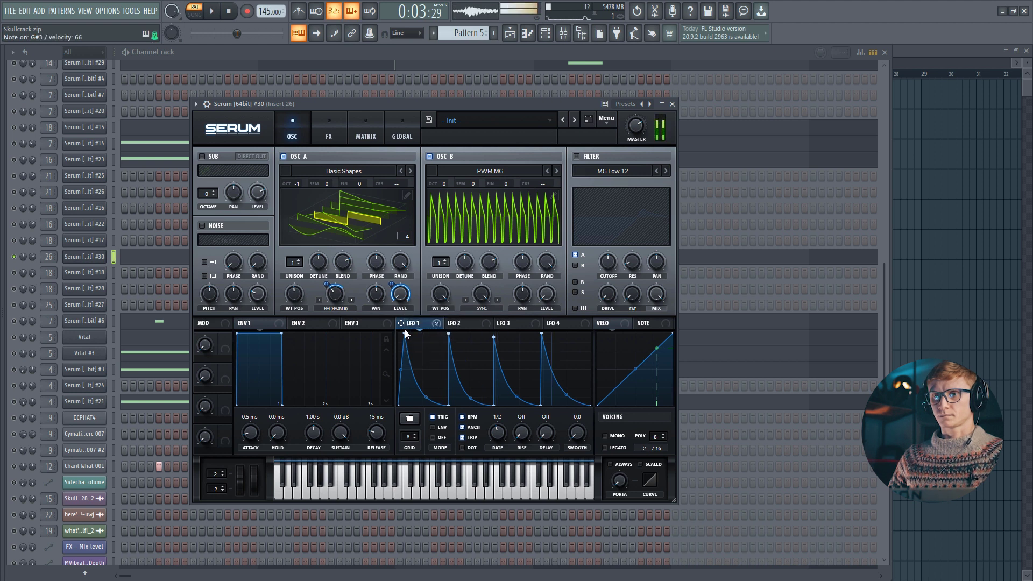
# Enable the filter, choose the HP 12 type, and set its cutoff to 880 Hz
pyautogui.click(587, 156)
pyautogui.click(617, 172)
pyautogui.moveTo(613, 202)
pyautogui.click(683, 276)
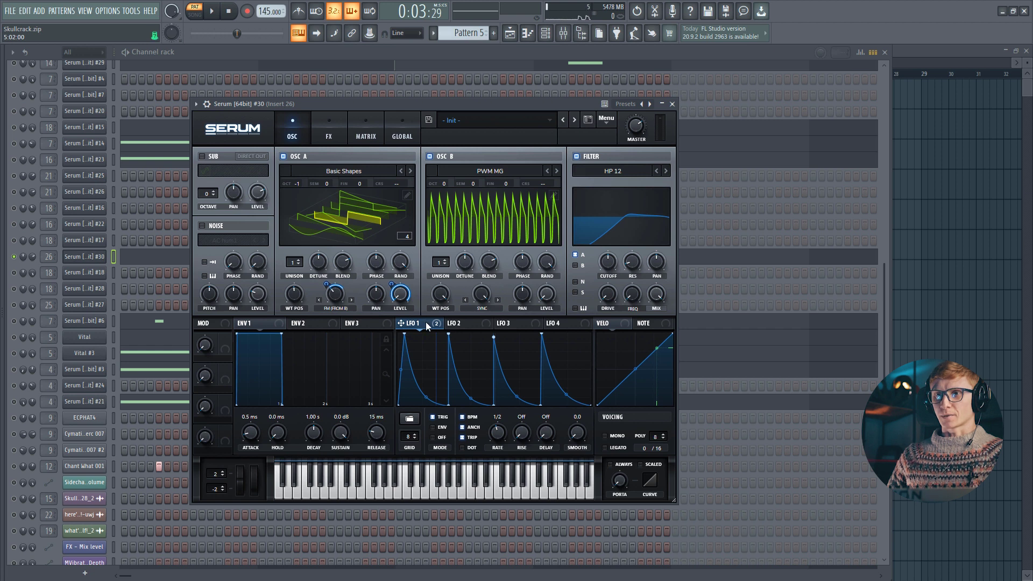
pyautogui.click(607, 265)
pyautogui.moveTo(610, 275); pyautogui.dragTo(618, 264)
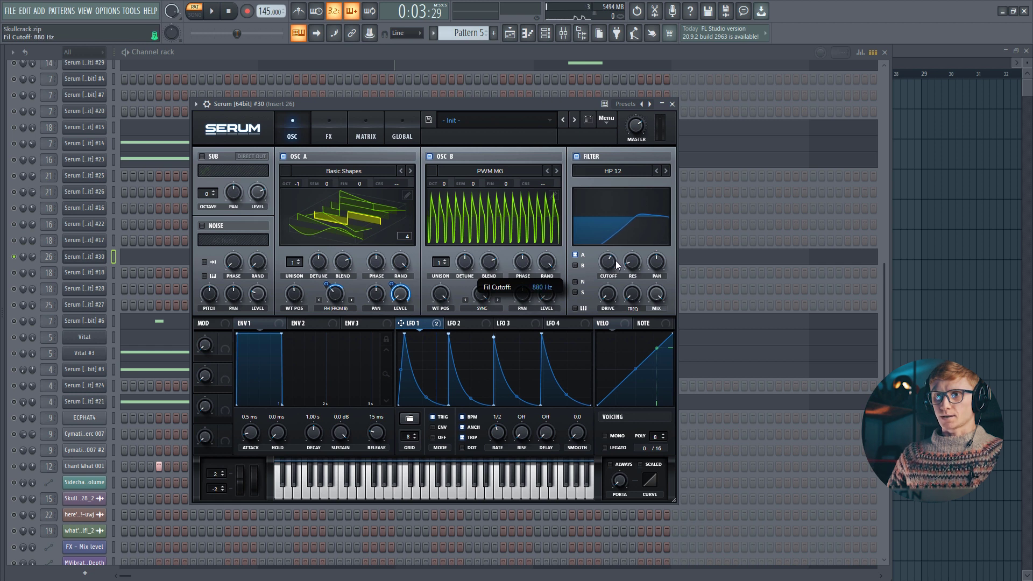
# Modulate the filter cutoff upward with LFO 1 and raise the filter resonance slightly
pyautogui.moveTo(425, 327); pyautogui.dragTo(596, 269)
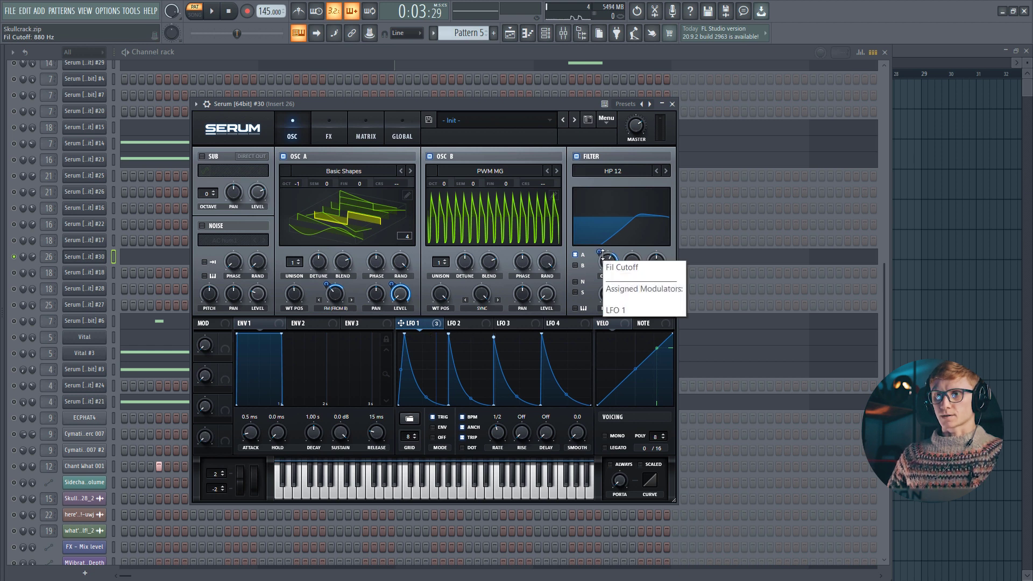
pyautogui.moveTo(600, 255); pyautogui.dragTo(602, 245)
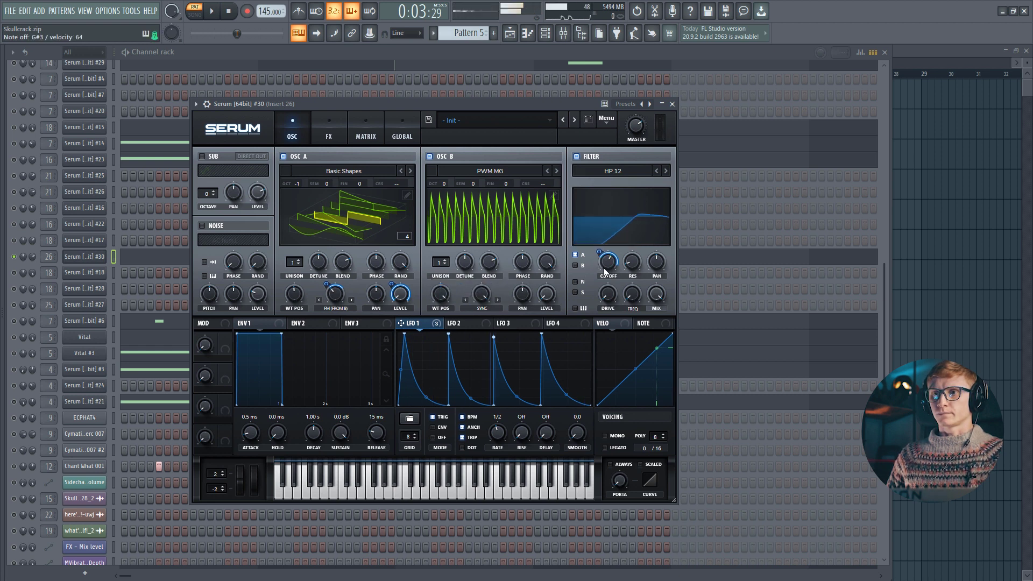
pyautogui.moveTo(630, 275); pyautogui.dragTo(635, 224)
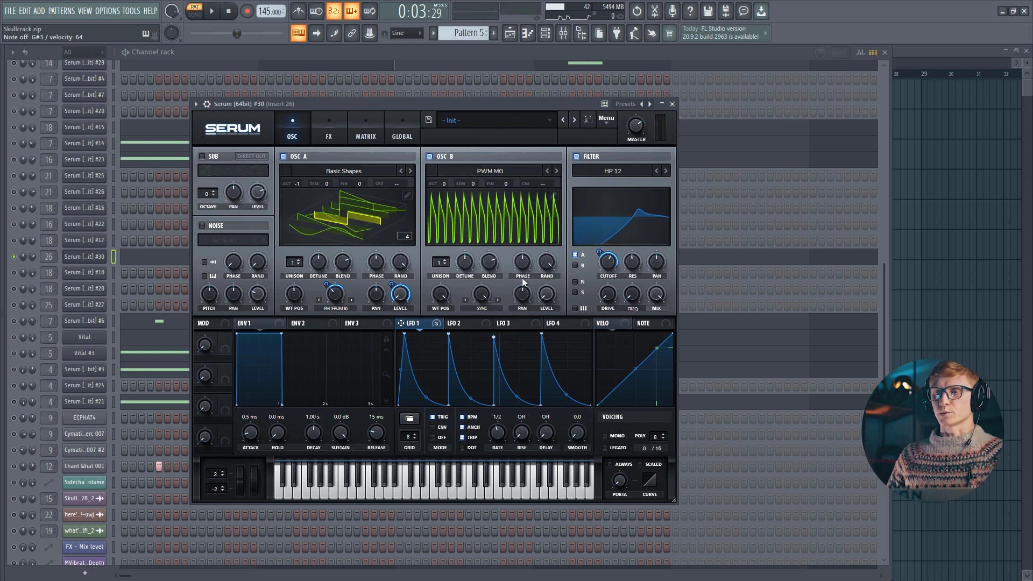
# Route LFO 2 to master tuning in the modulation matrix with an amount of 1
pyautogui.click(454, 324)
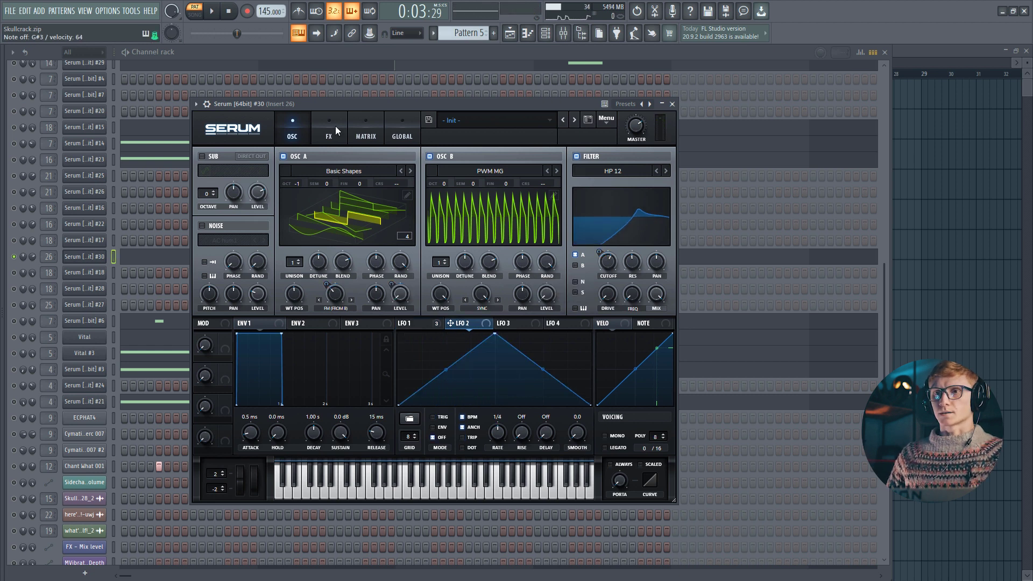
pyautogui.click(366, 132)
pyautogui.click(424, 221)
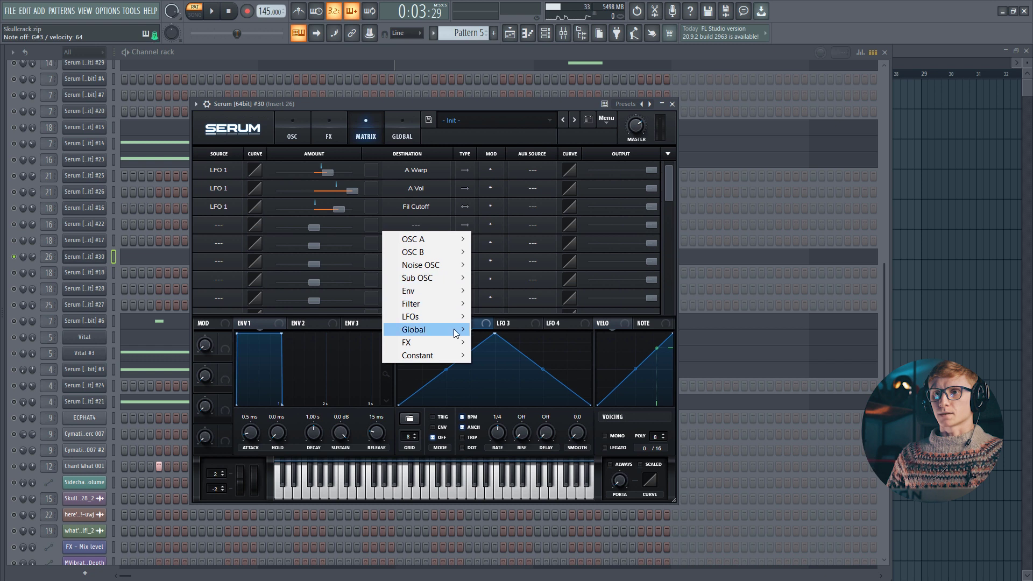
pyautogui.moveTo(454, 330)
pyautogui.click(500, 330)
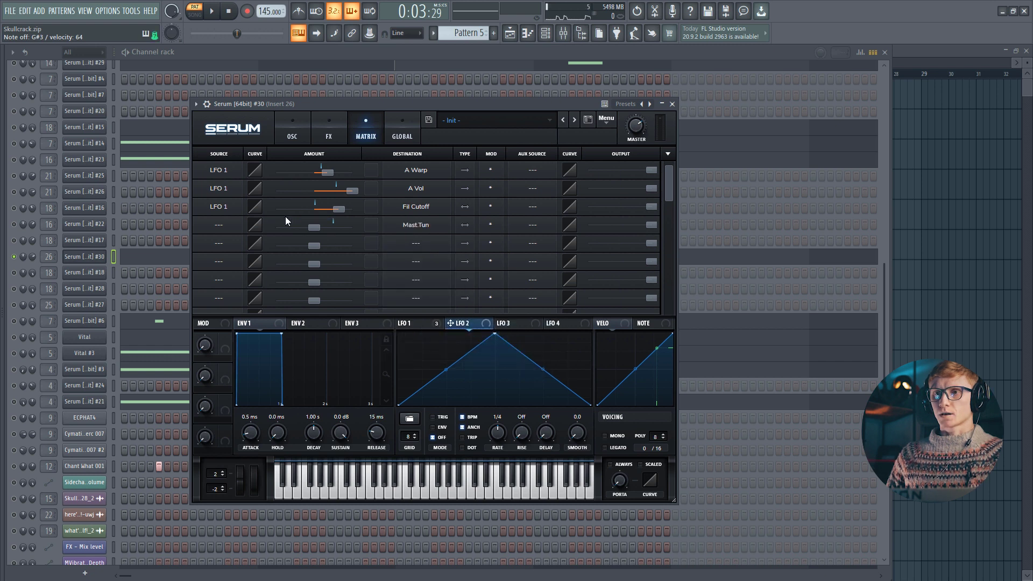
pyautogui.click(233, 227)
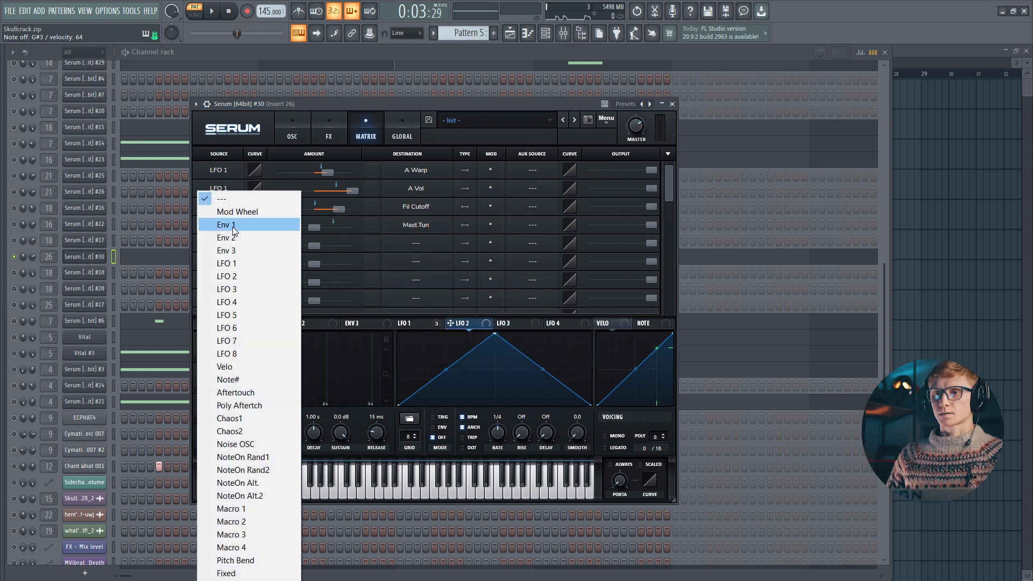
pyautogui.click(234, 276)
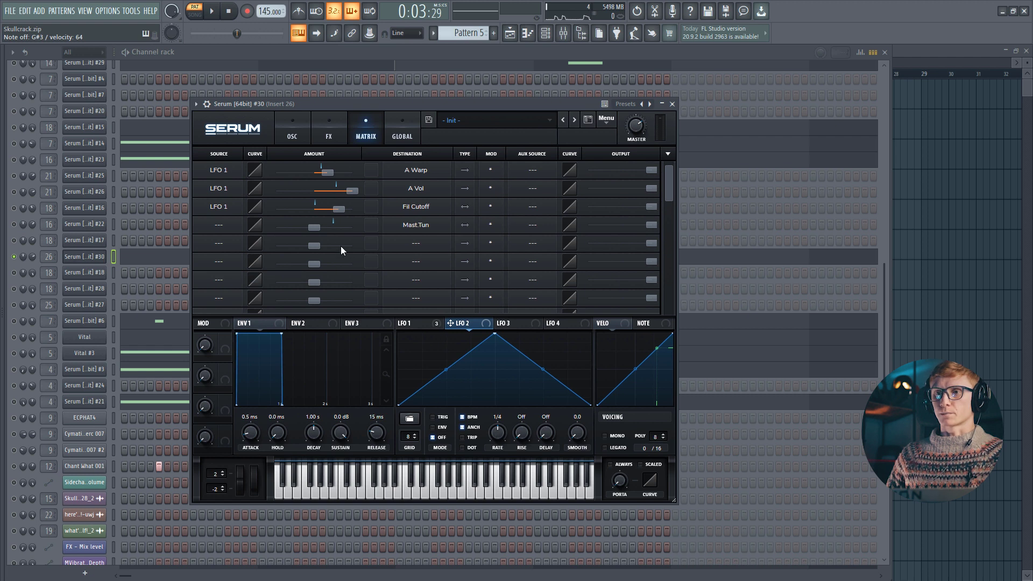
pyautogui.moveTo(237, 225); pyautogui.dragTo(240, 226)
pyautogui.moveTo(315, 230); pyautogui.dragTo(315, 230)
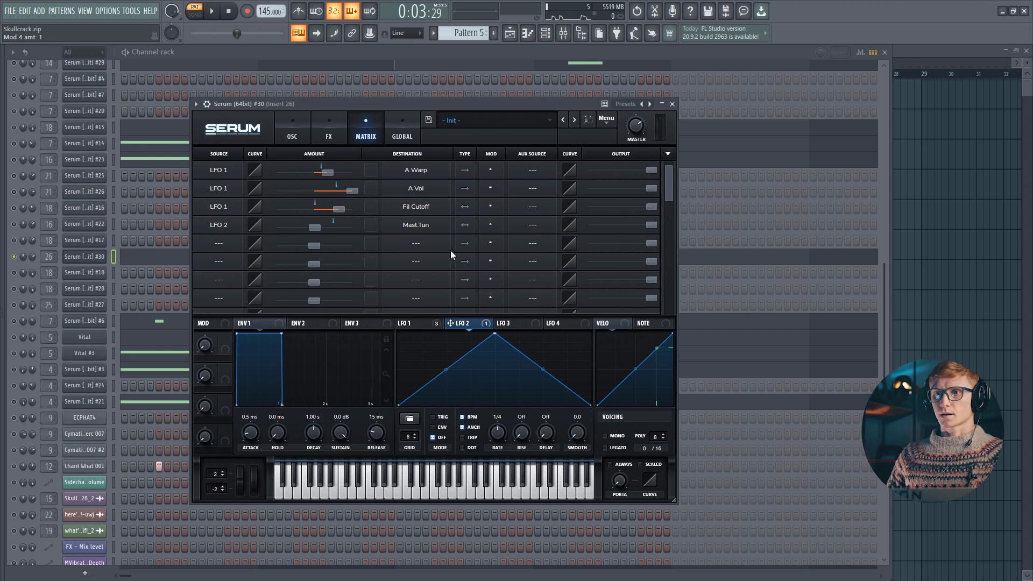
# Set LFO 2 to trigger mode at a 1/16 rate and lower its triangle peak to about half height
pyautogui.click(465, 226)
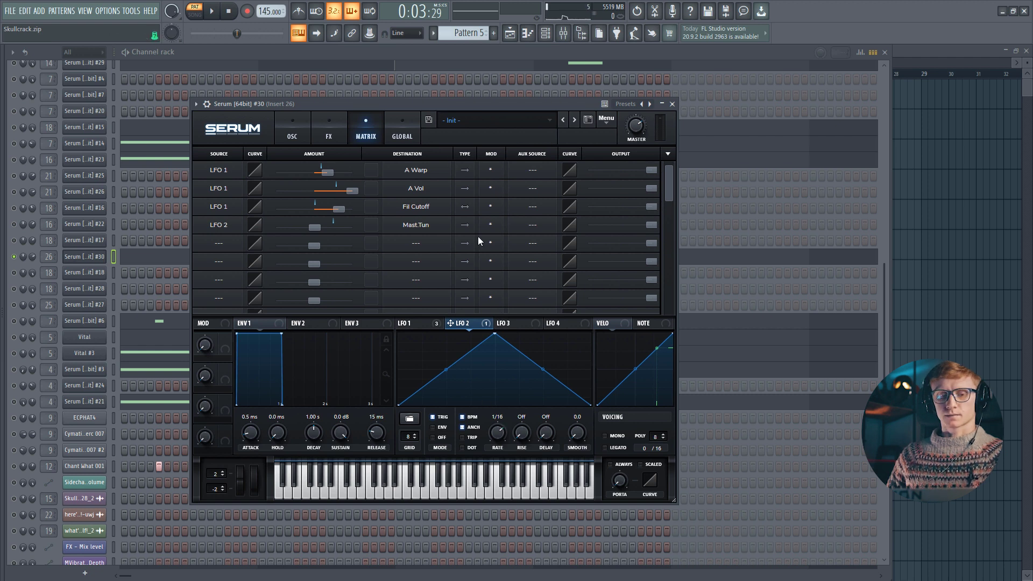
pyautogui.moveTo(493, 336); pyautogui.dragTo(494, 368)
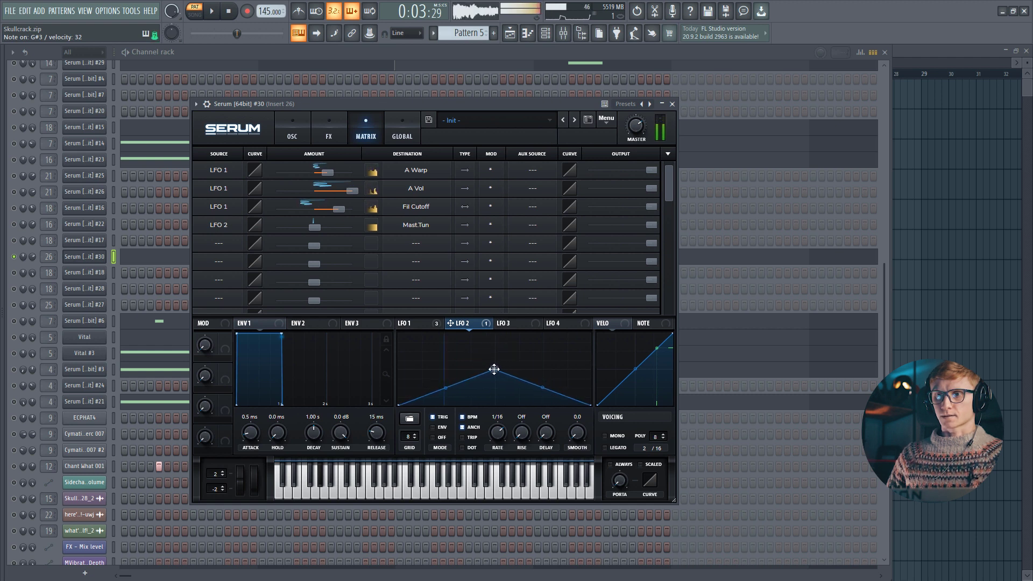
# Add a Distortion effect in SoftClip mode and raise its drive
pyautogui.click(325, 133)
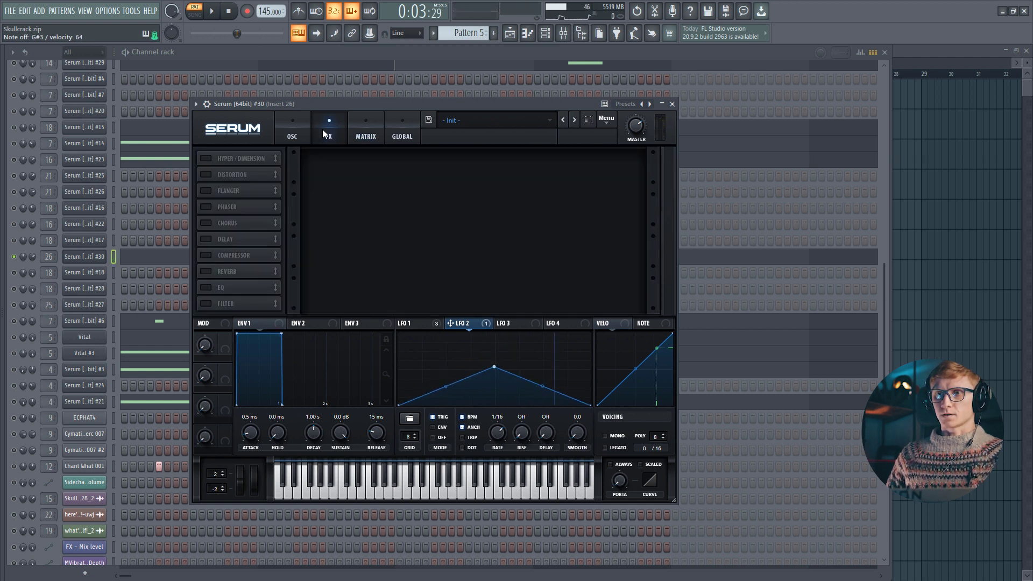
pyautogui.click(210, 174)
pyautogui.click(378, 169)
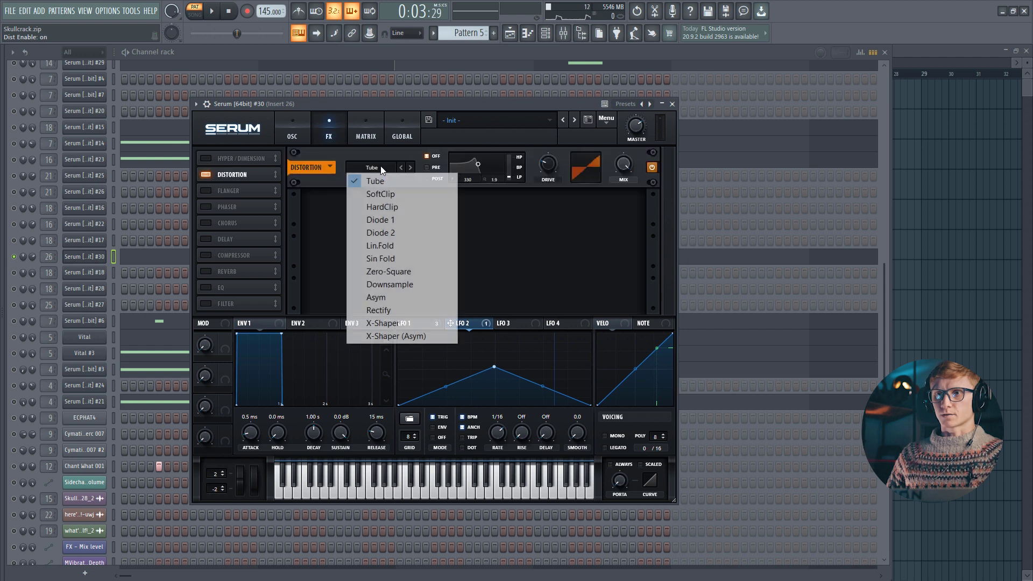
pyautogui.click(381, 194)
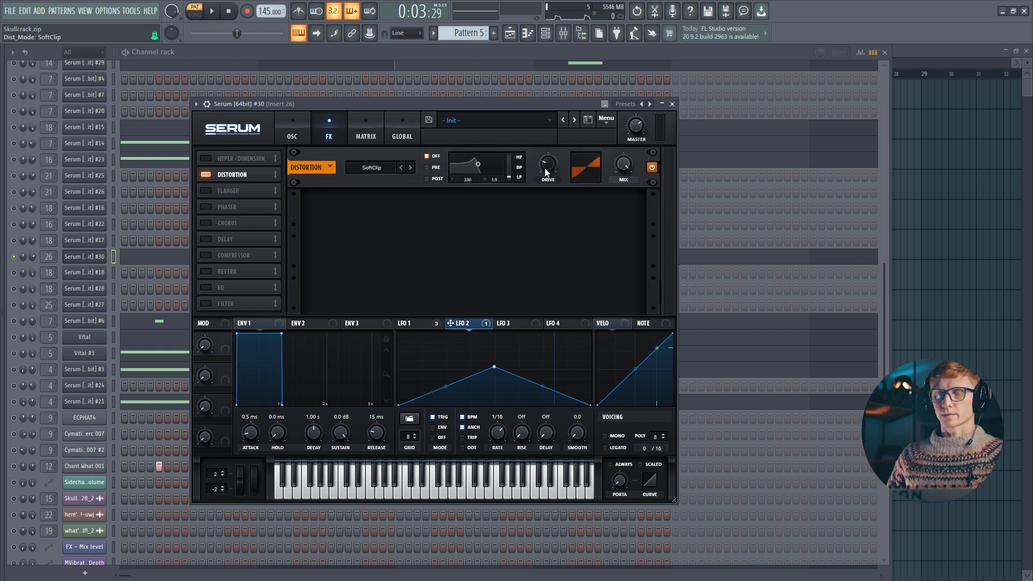
pyautogui.moveTo(553, 172); pyautogui.dragTo(554, 142)
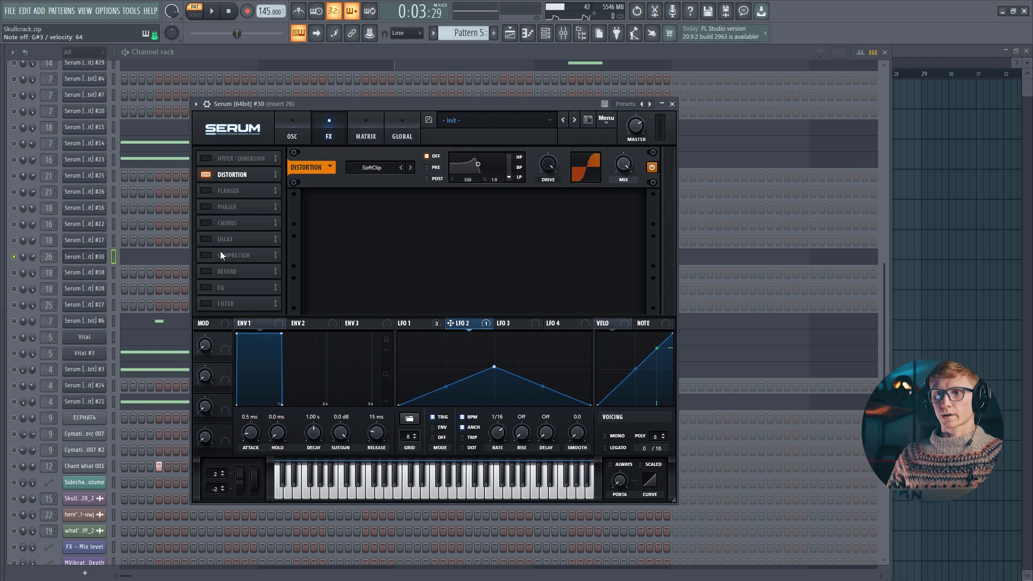
# Add a Compressor effect, enable its multiband mode, and raise its gain to 8.8 dB
pyautogui.click(206, 255)
pyautogui.click(526, 220)
pyautogui.moveTo(494, 214); pyautogui.dragTo(500, 191)
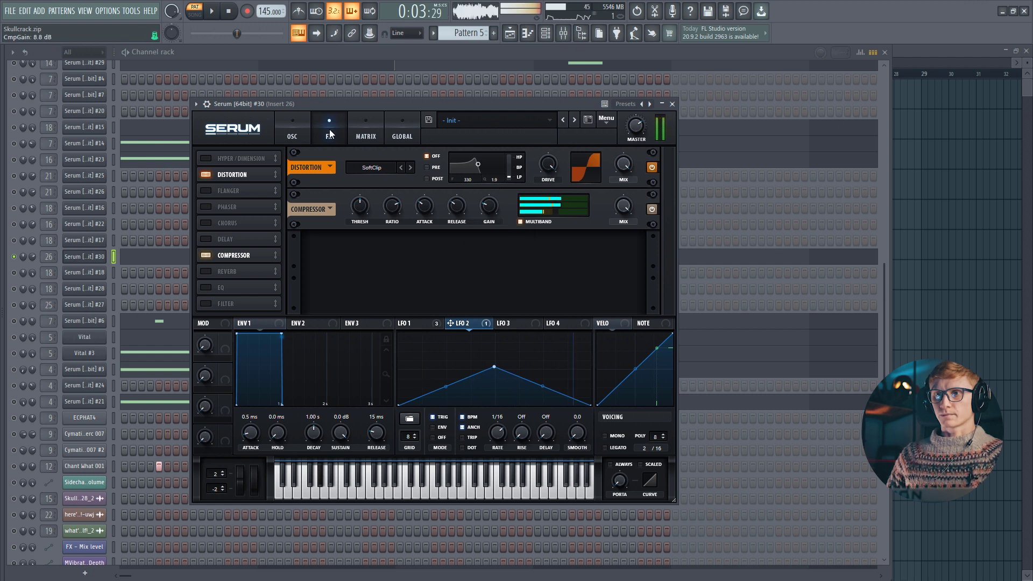
# Switch to the Vital instrument holding the Fat Sub preset and shift its window up for viewing
pyautogui.click(306, 132)
pyautogui.click(315, 142)
pyautogui.click(287, 137)
pyautogui.click(98, 257)
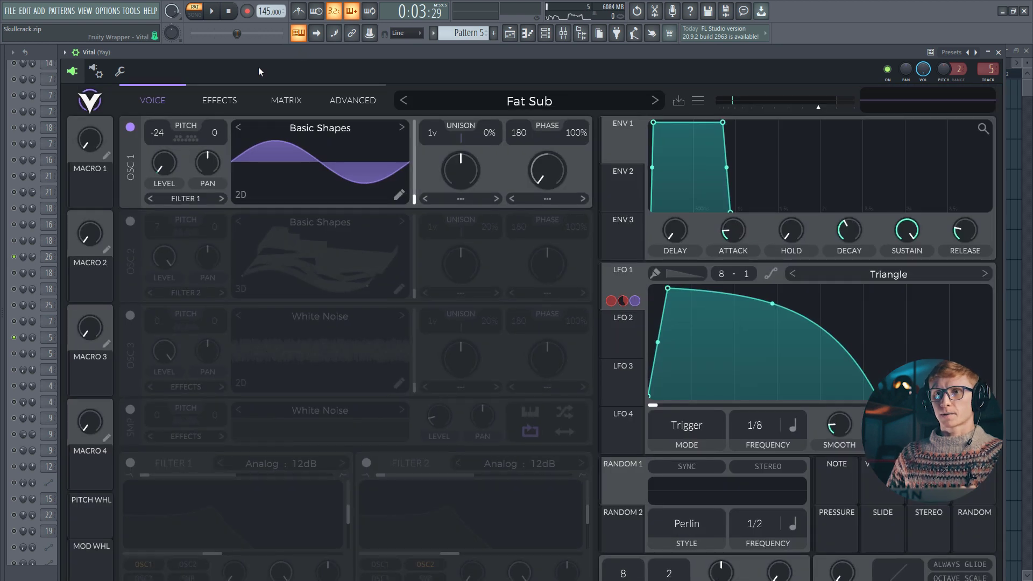
pyautogui.moveTo(257, 50); pyautogui.dragTo(269, 32)
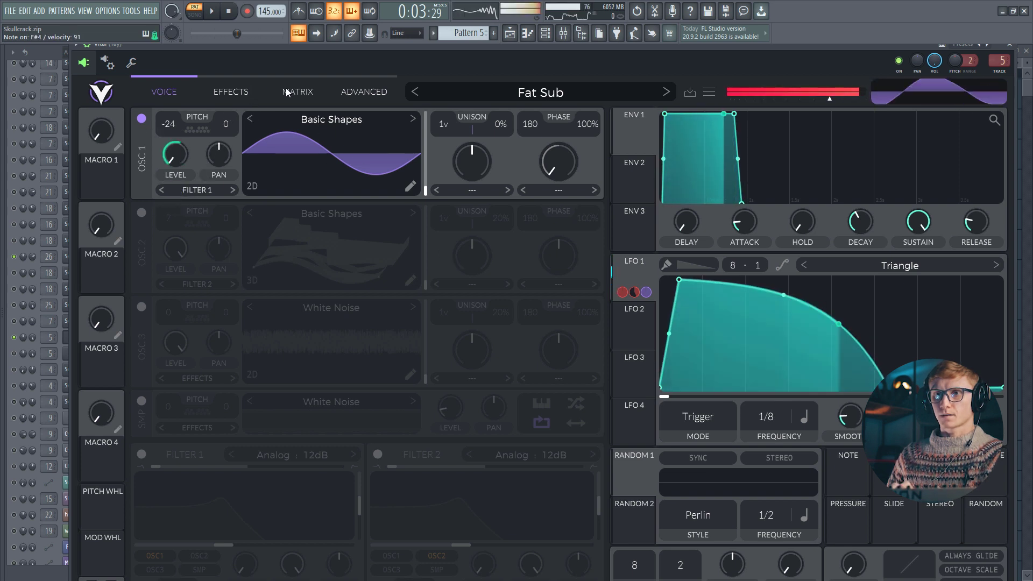
# Toggle the multiband compressor of the Fat Sub patch to compare the sub with and without it, leaving it on
pyautogui.click(241, 102)
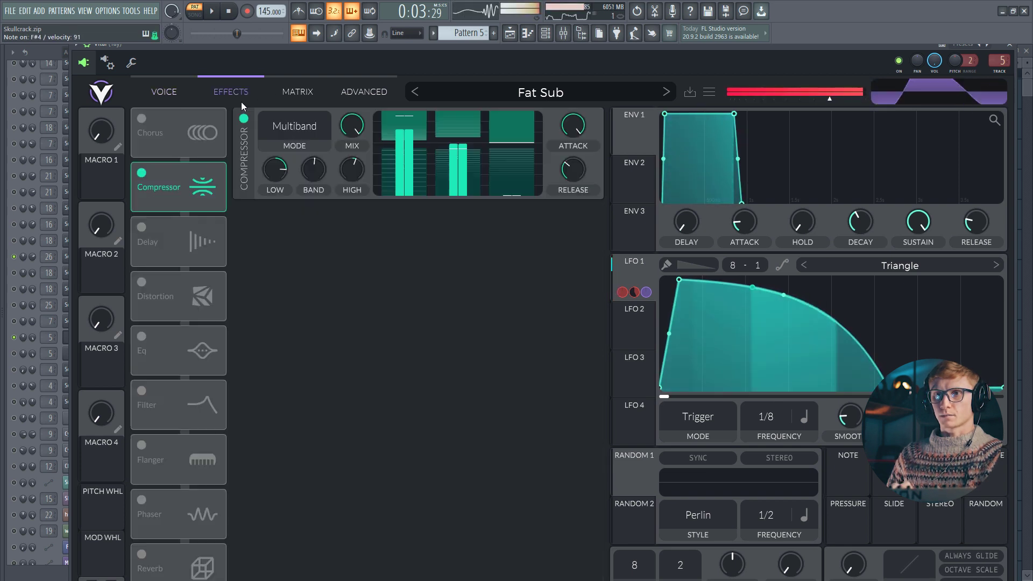
pyautogui.click(142, 173)
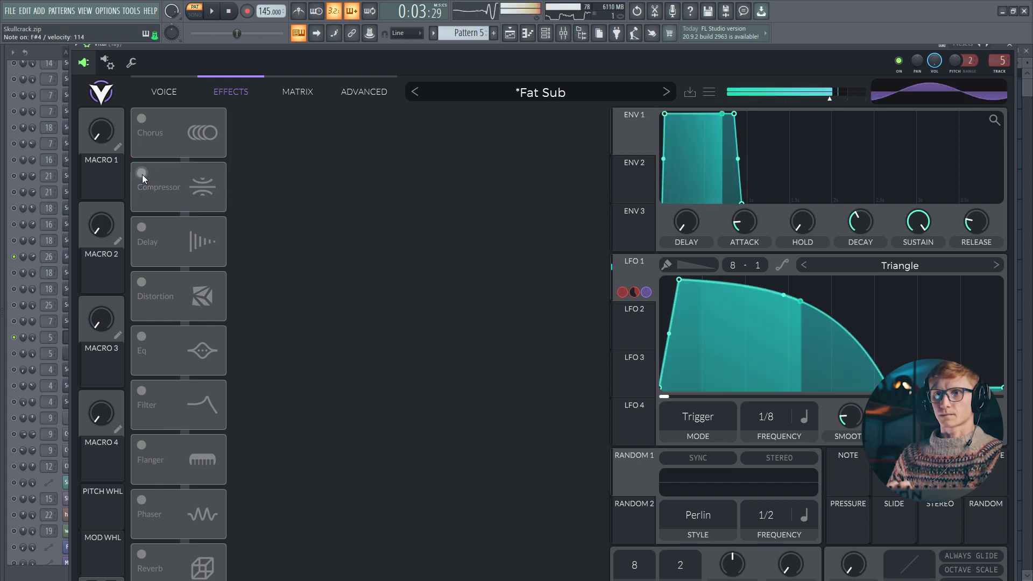
pyautogui.click(142, 173)
pyautogui.click(143, 174)
pyautogui.click(142, 173)
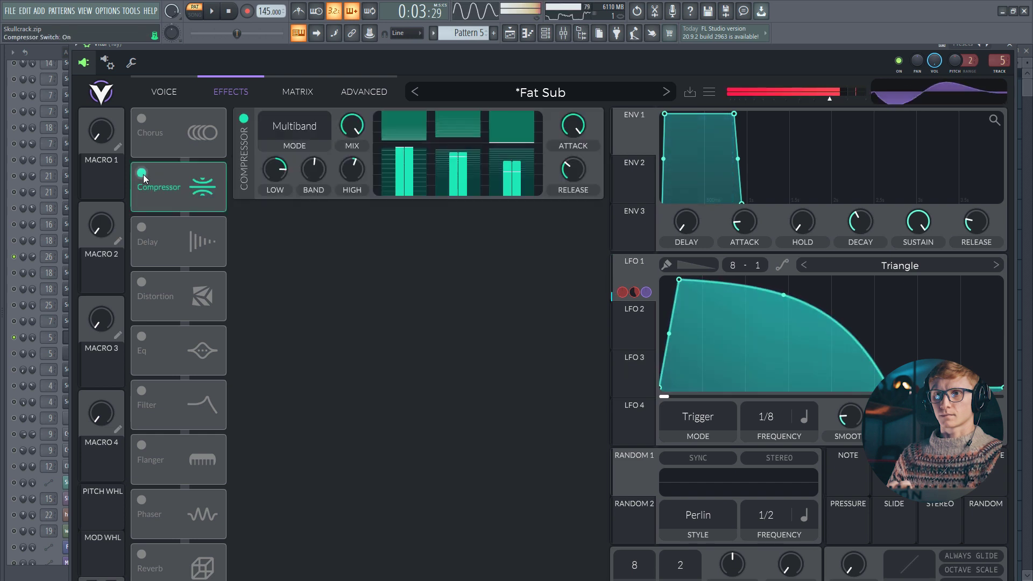
# Close the Vital sub instrument and play Pattern 5 briefly to hear the sound together with the sub
pyautogui.click(170, 93)
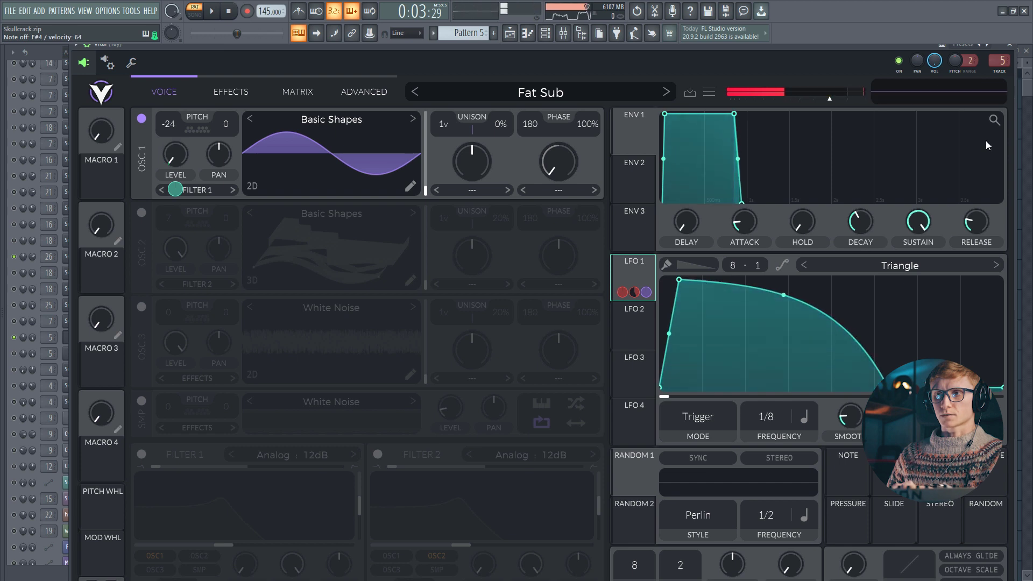
pyautogui.click(1010, 48)
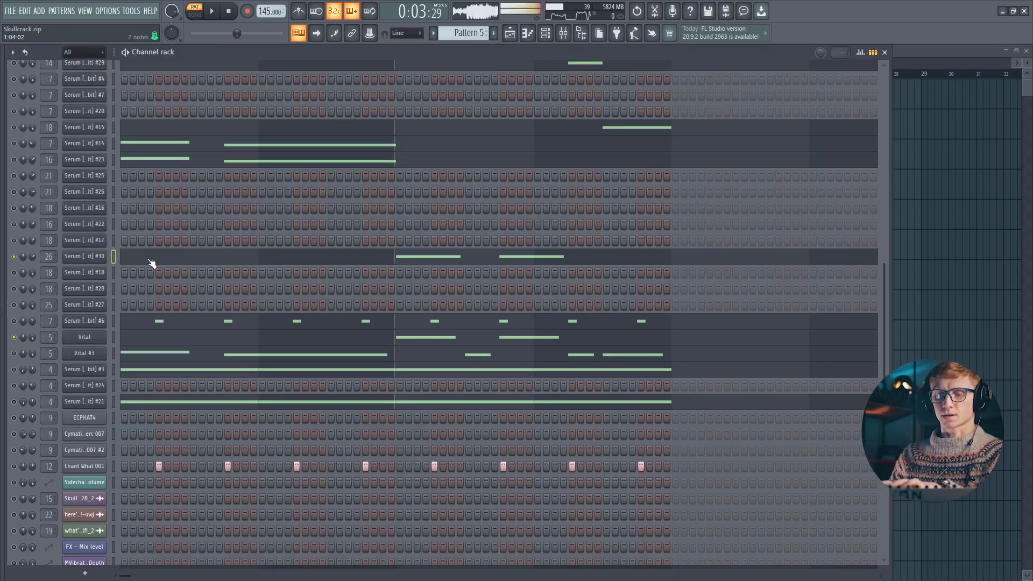
pyautogui.click(211, 12)
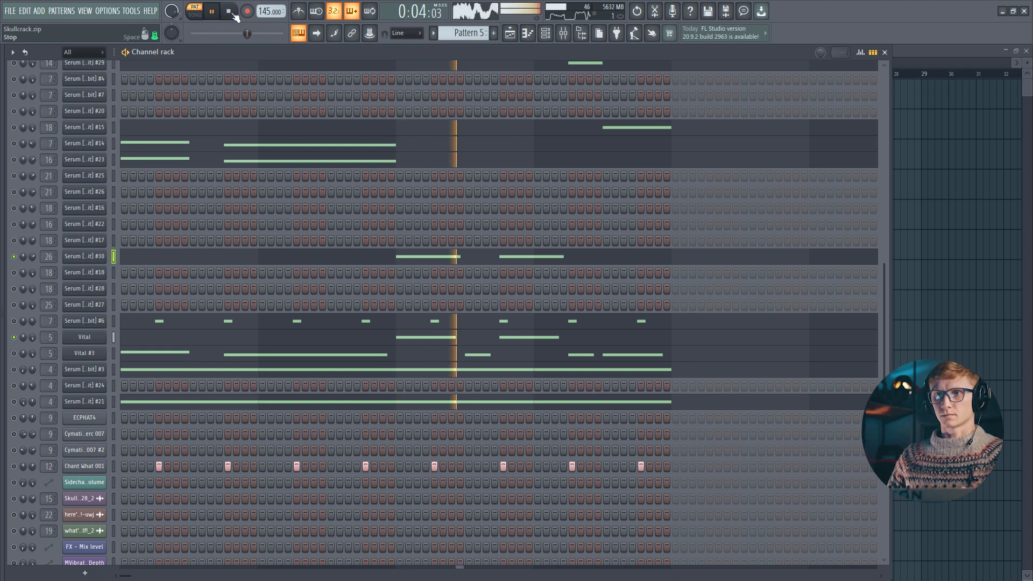
pyautogui.click(228, 11)
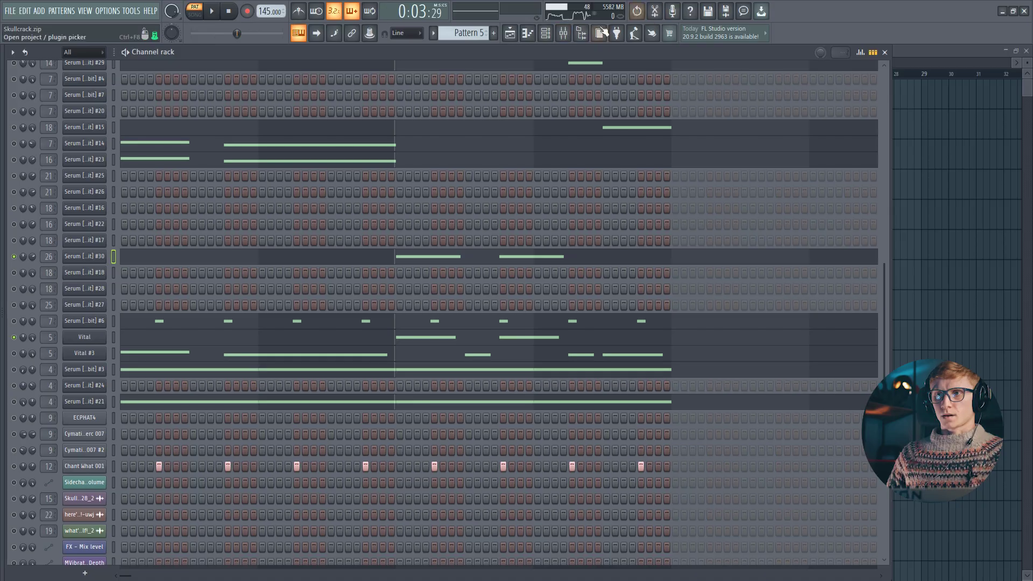
# Select Insert 26 in the mixer and bypass FabFilter Pro-Q 2, ValhallaRoom and MFreeformPhase, keeping OTT on
pyautogui.click(563, 33)
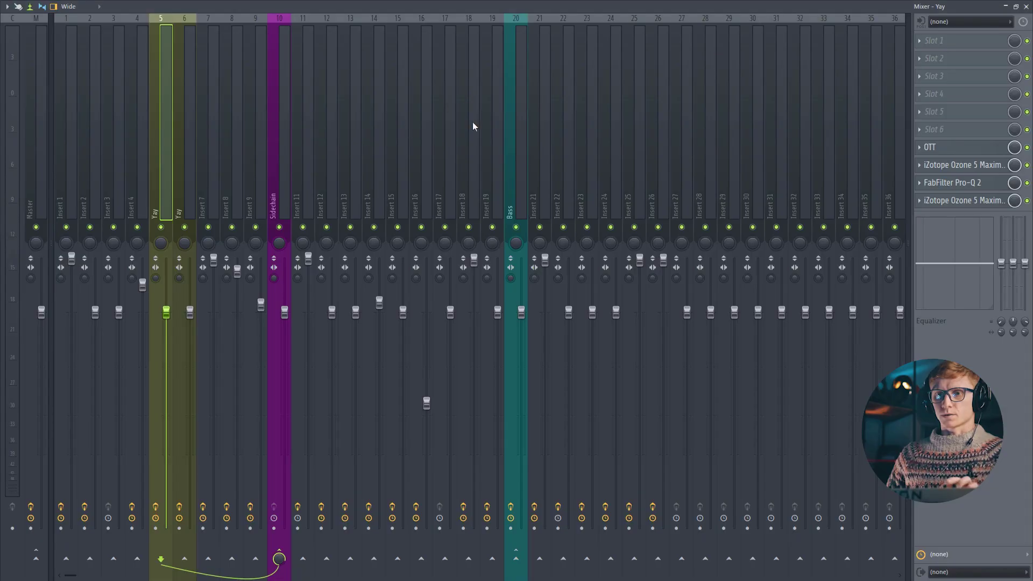
pyautogui.press('space')
pyautogui.click(662, 81)
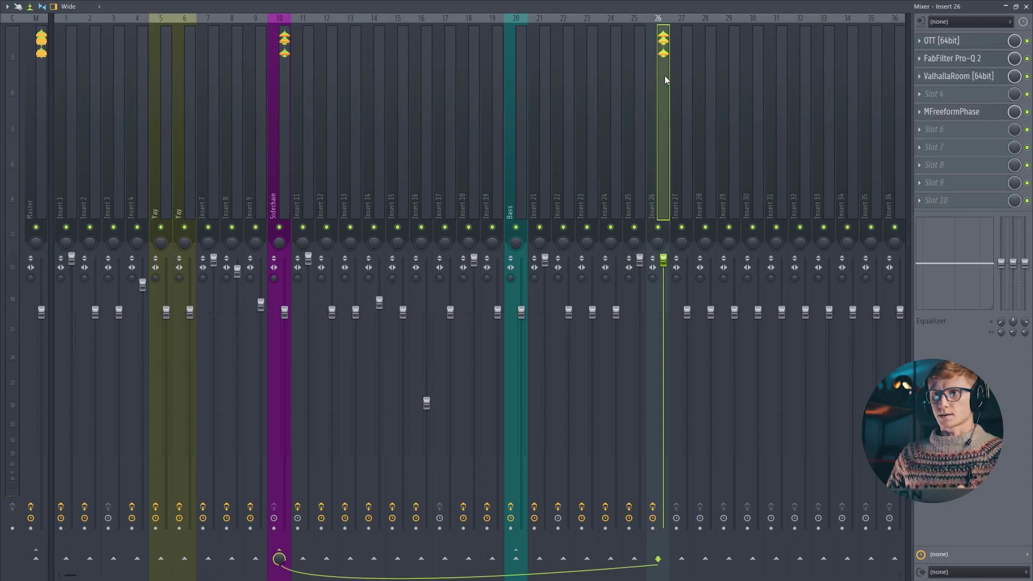
pyautogui.scroll(-3, 797, 93)
pyautogui.scroll(-1, 797, 94)
pyautogui.click(1026, 111)
pyautogui.click(1026, 76)
pyautogui.click(1026, 40)
pyautogui.click(1026, 40)
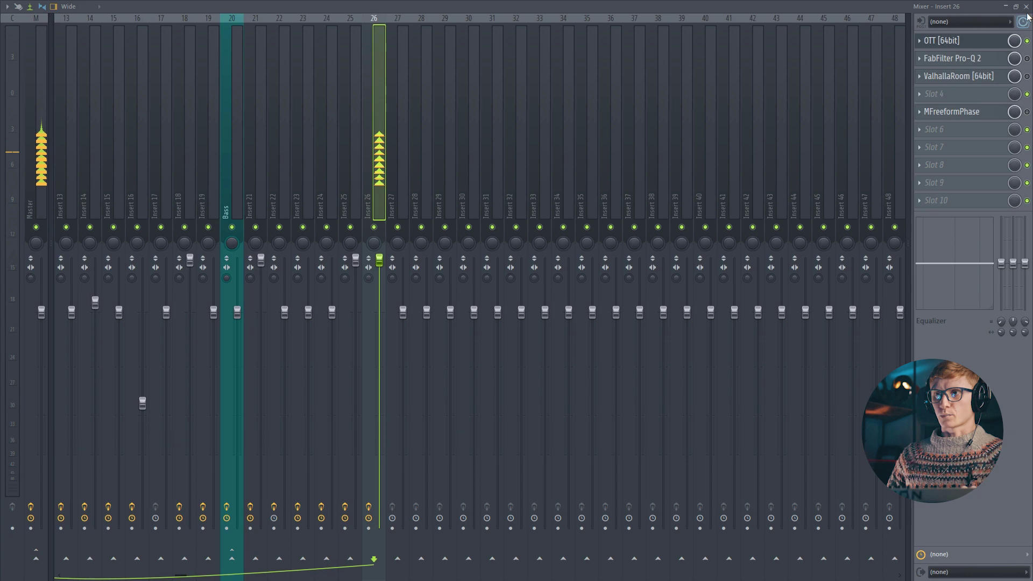
# Review the OTT settings on Insert 26 and re-enable FabFilter Pro-Q 2
pyautogui.click(1026, 6)
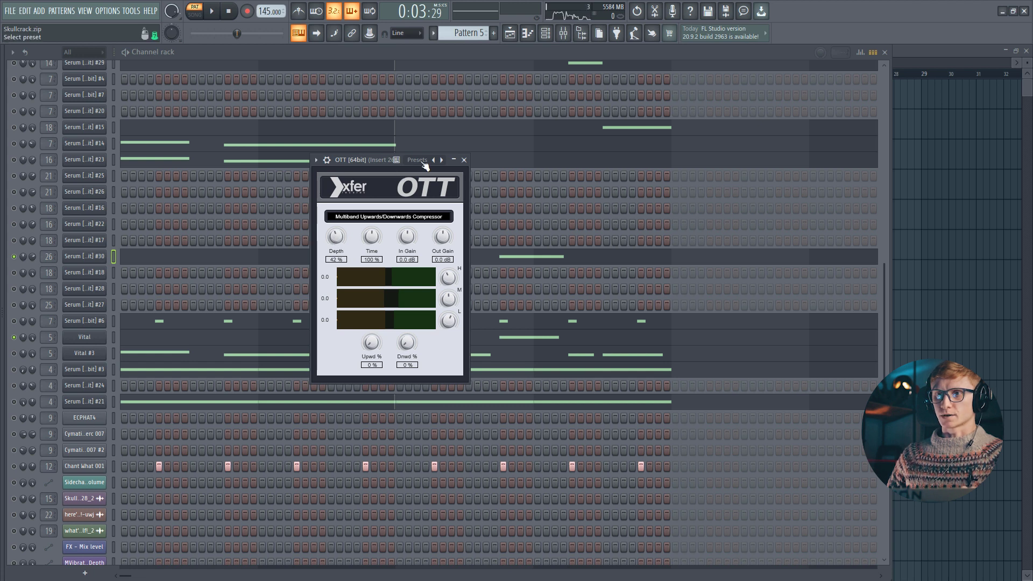
pyautogui.click(464, 160)
pyautogui.click(564, 32)
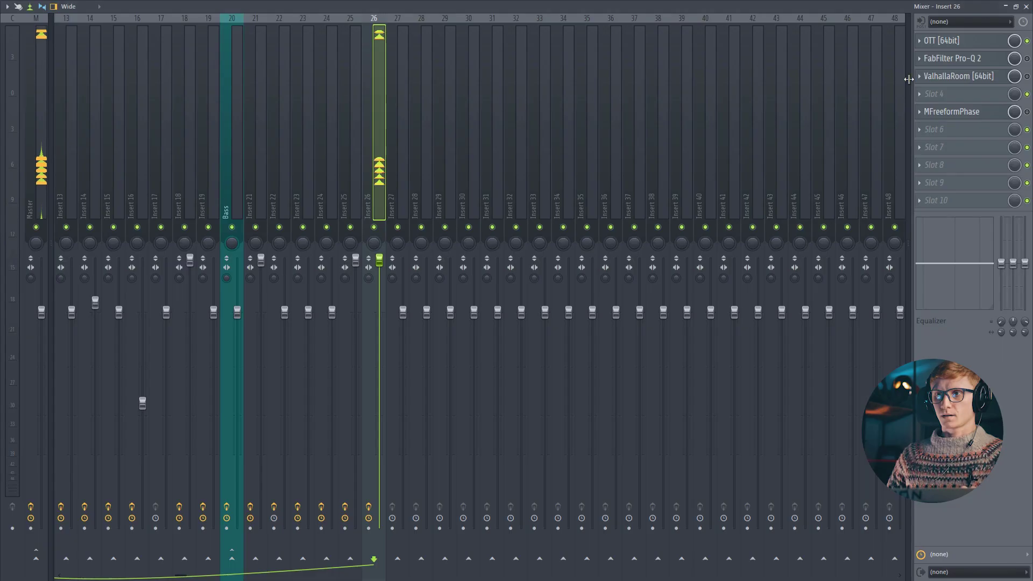
pyautogui.click(963, 58)
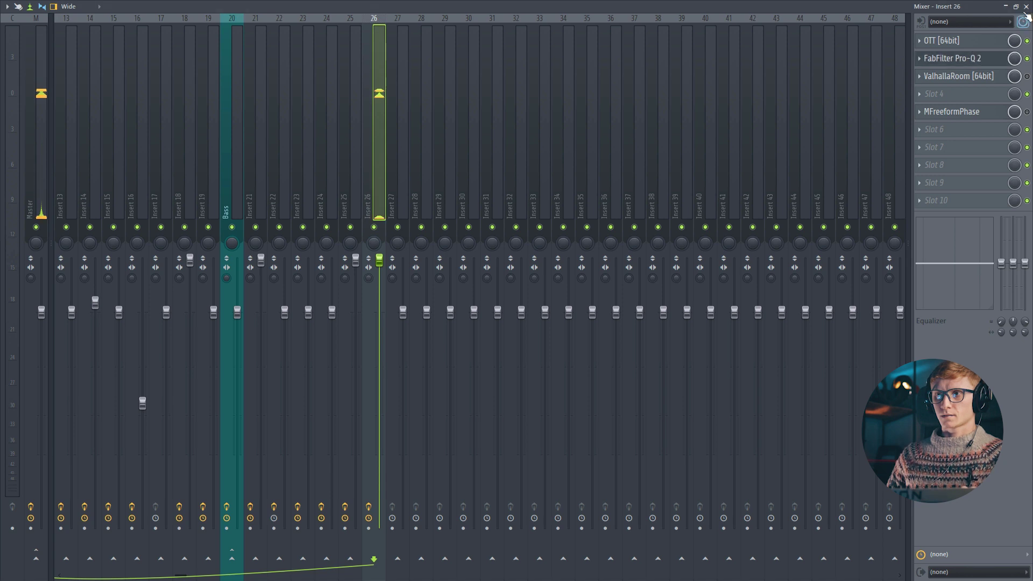
pyautogui.click(563, 33)
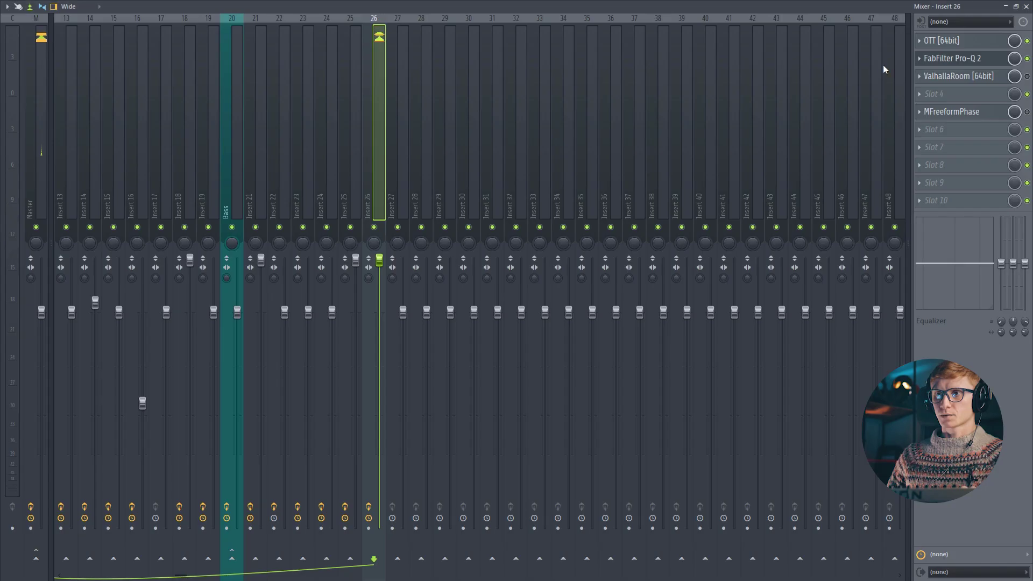
# Re-enable ValhallaRoom on Insert 26, and review and close the reverb and equalizer windows
pyautogui.click(1027, 76)
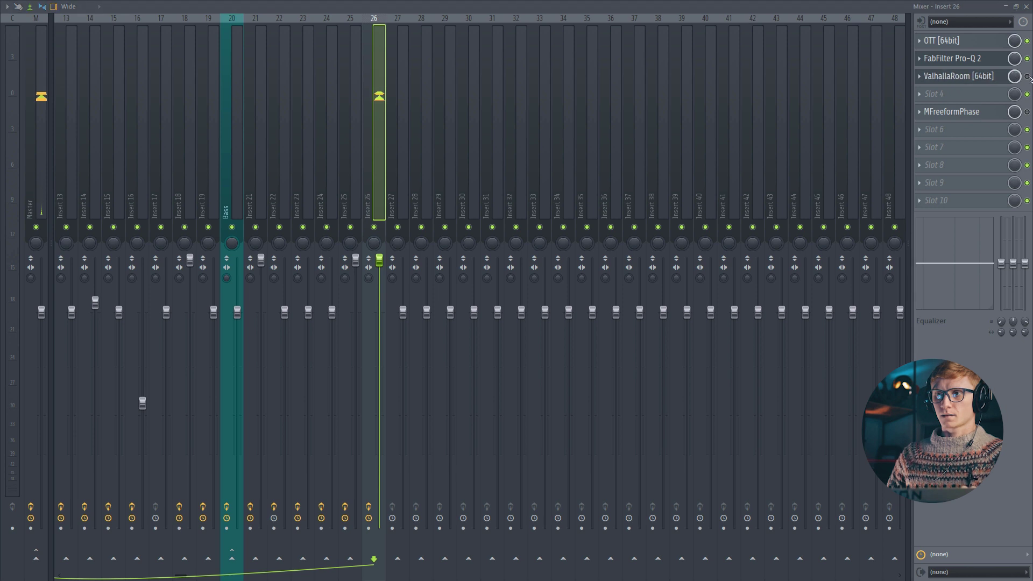
pyautogui.click(1025, 8)
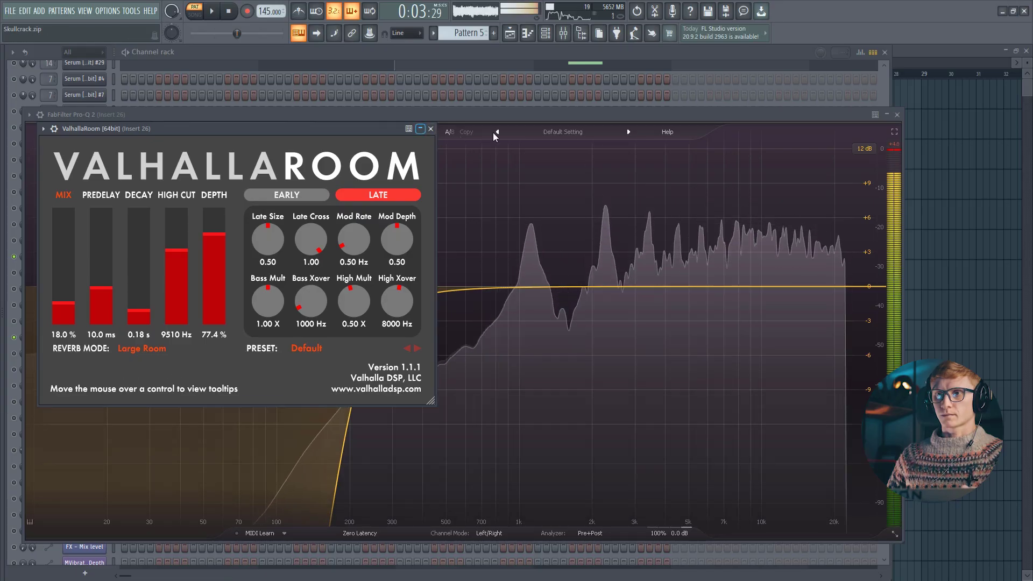
pyautogui.click(895, 116)
pyautogui.click(430, 129)
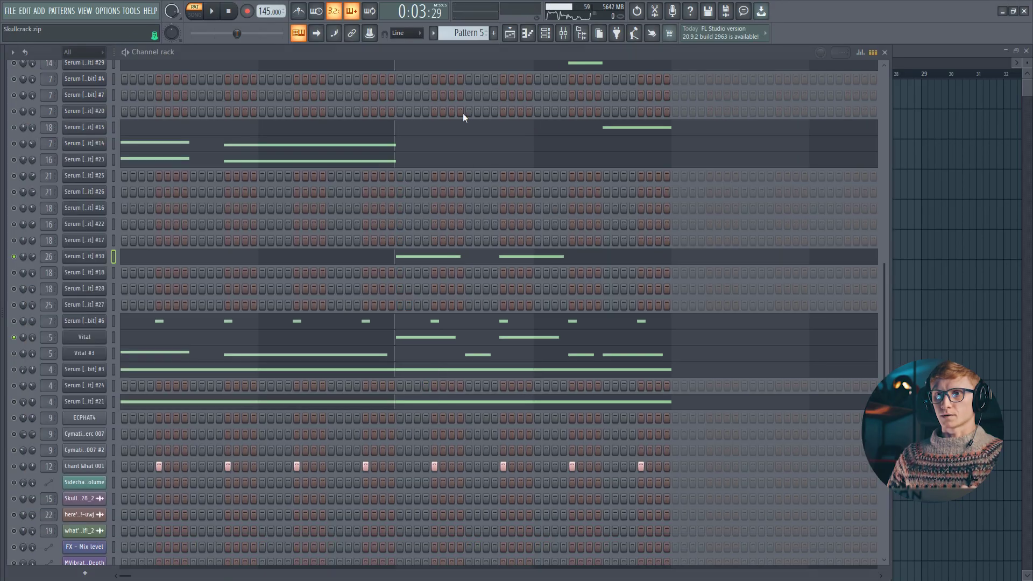
# Re-enable MFreeformPhase on Insert 26 and adjust its depth, ending at 10000%
pyautogui.click(563, 38)
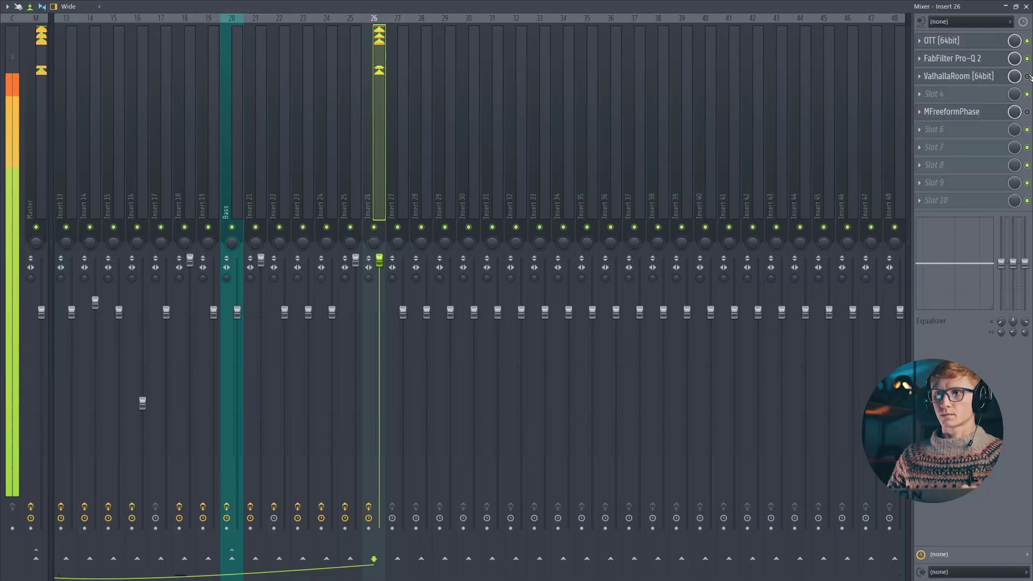
pyautogui.click(1027, 111)
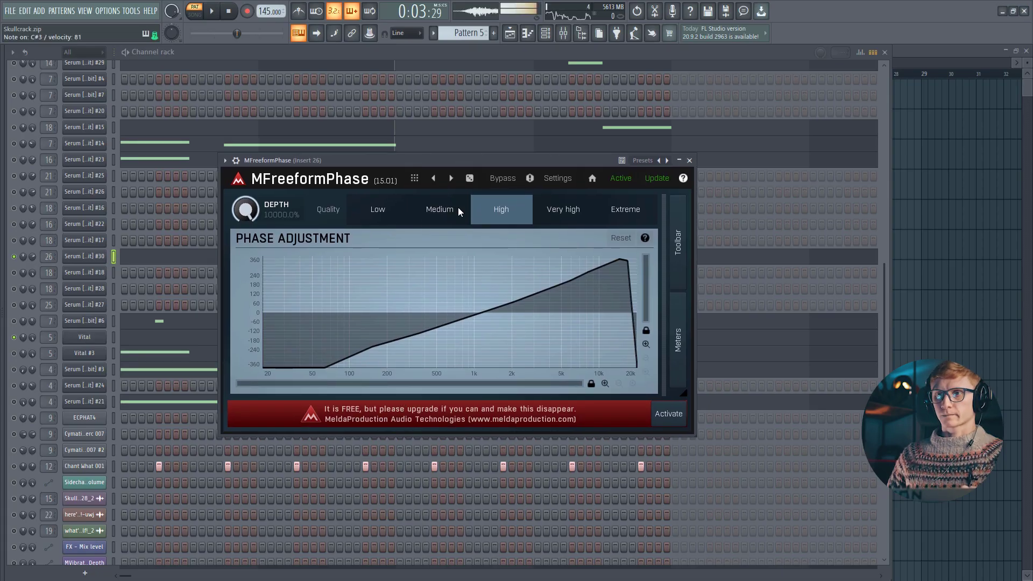
pyautogui.moveTo(245, 209); pyautogui.dragTo(252, 183)
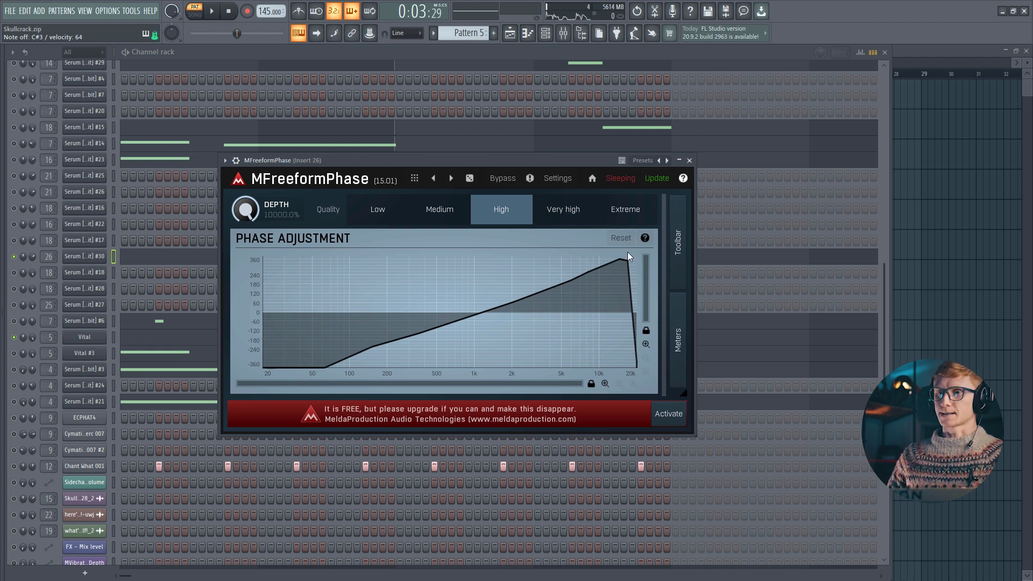
# Browse the sample packs to the VEH2 Percussion folder inside Essential House 2
pyautogui.click(563, 33)
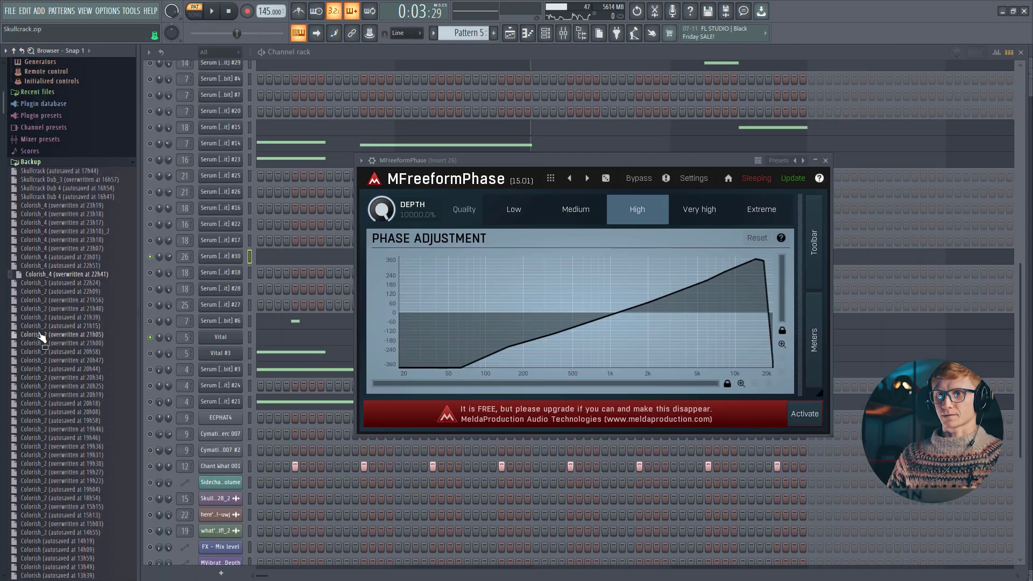
pyautogui.click(31, 162)
pyautogui.click(28, 246)
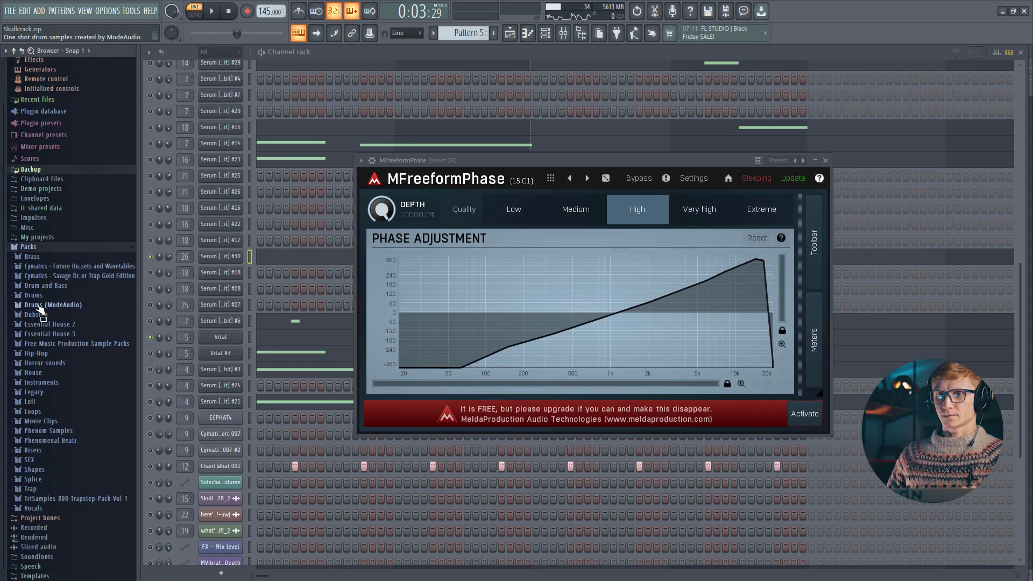
pyautogui.click(43, 323)
pyautogui.click(61, 382)
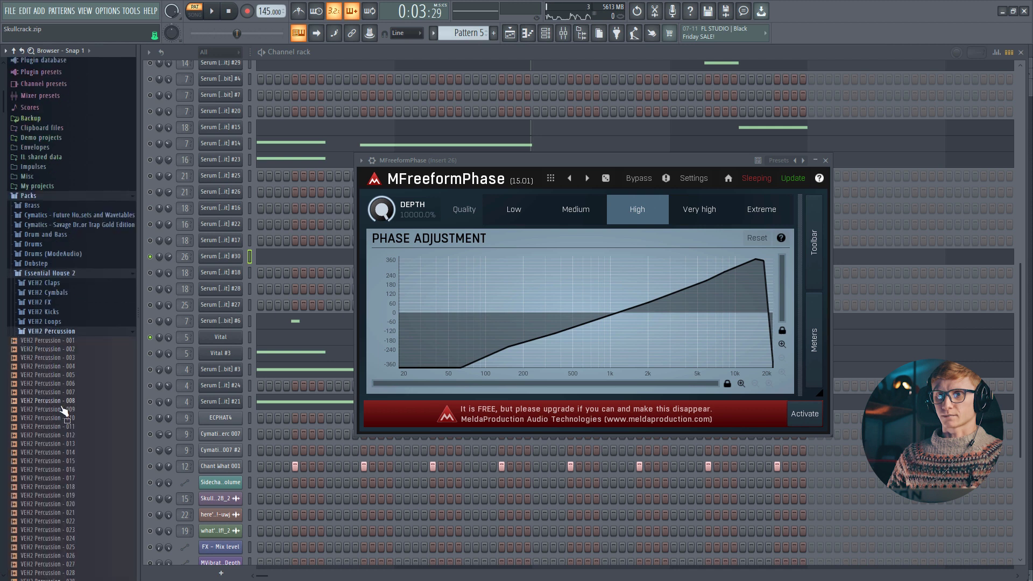
# Add the VEH2 Percussion - 047 sample as a channel on mixer track 26 and review its sampler settings
pyautogui.scroll(-12, 60, 412)
pyautogui.click(60, 368)
pyautogui.scroll(-3, 60, 354)
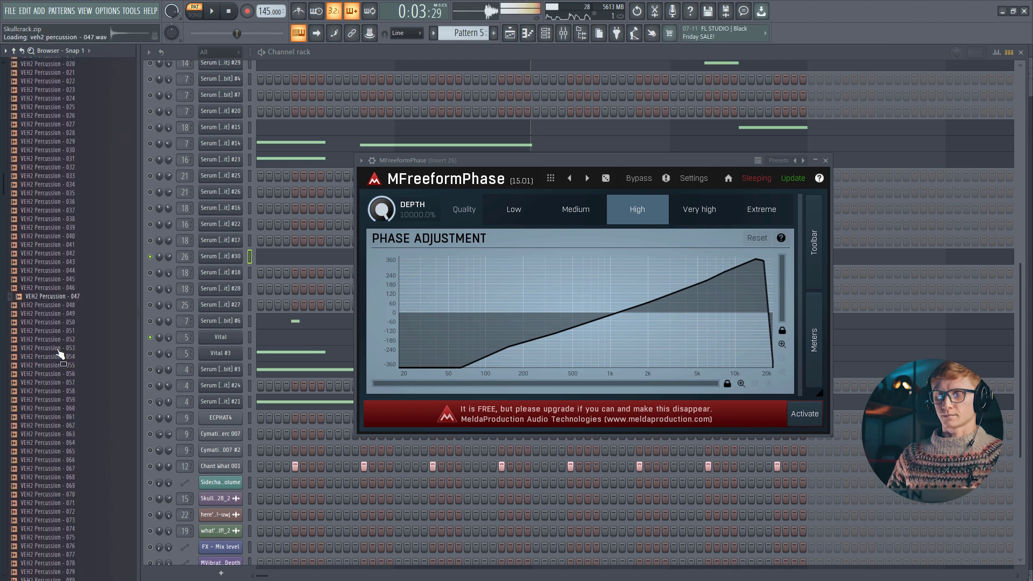
pyautogui.scroll(-5, 60, 355)
pyautogui.moveTo(51, 245); pyautogui.dragTo(109, 280)
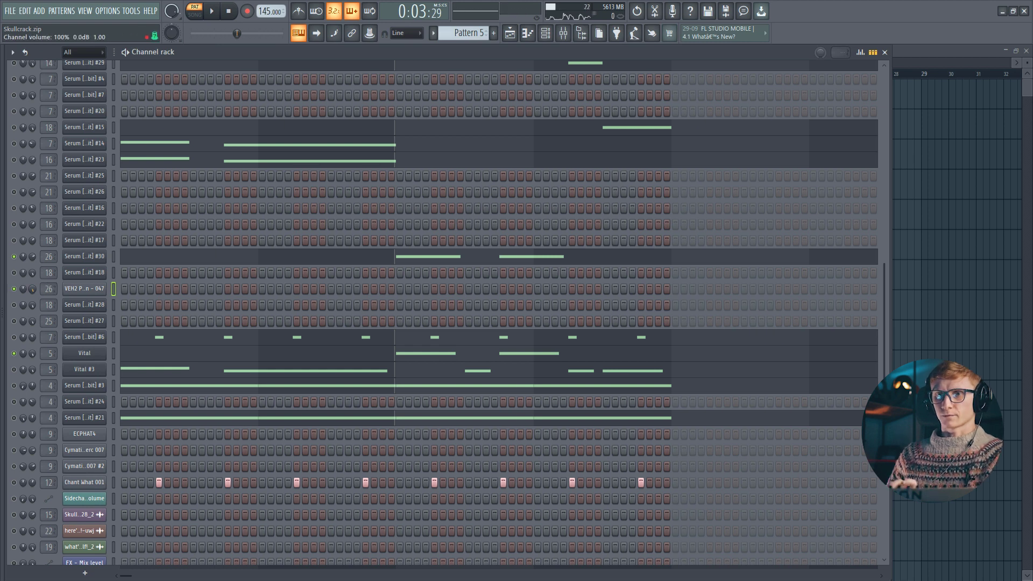
pyautogui.click(94, 290)
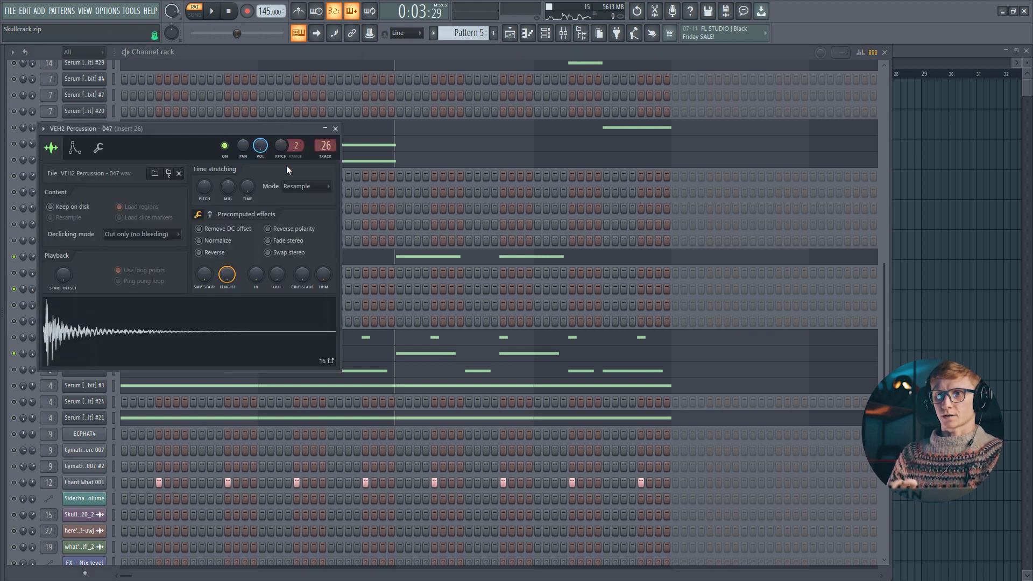
pyautogui.click(335, 129)
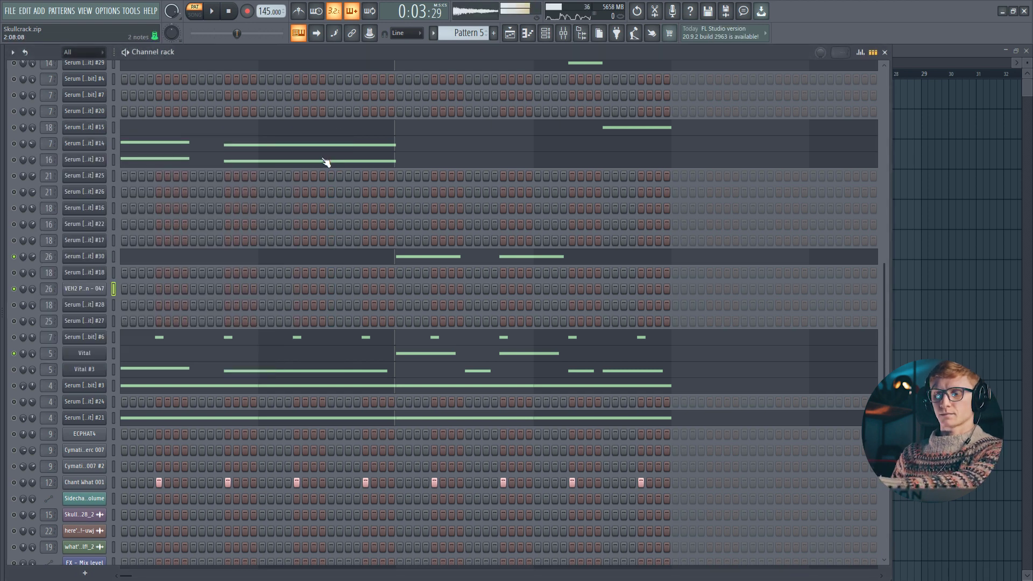
# Redraw the MFreeformPhase curve on Insert 26 to rise from -360 at about 65 Hz to 360 near 20 kHz, and close the plugin
pyautogui.click(563, 33)
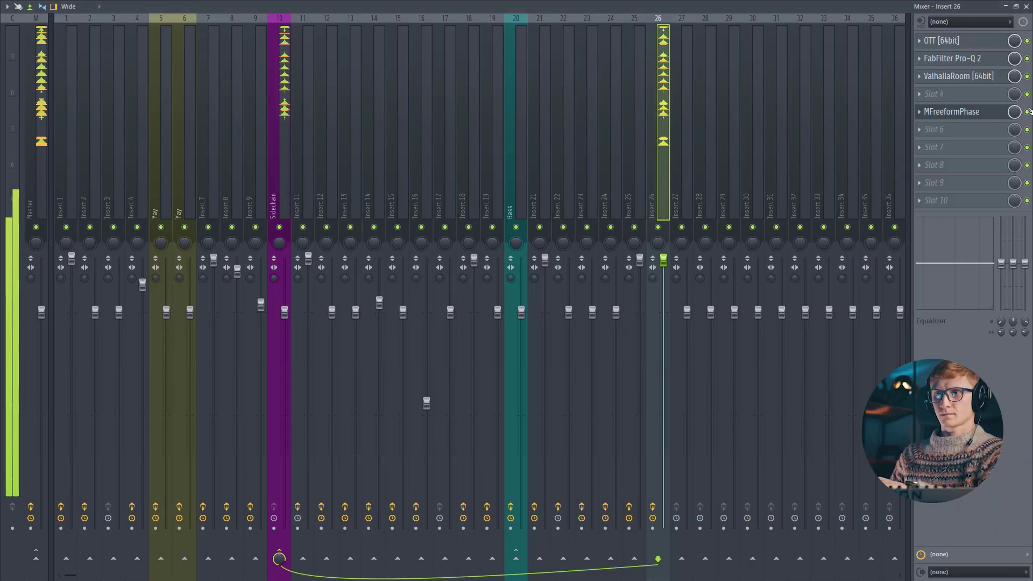
pyautogui.click(981, 114)
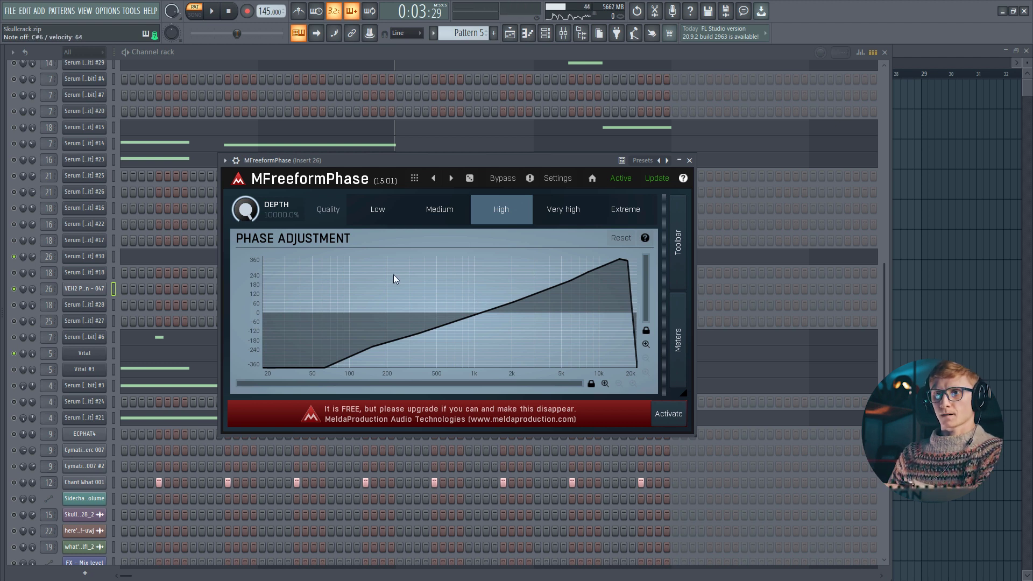
pyautogui.moveTo(375, 254)
pyautogui.mouseDown()
pyautogui.moveTo(574, 342)
pyautogui.moveTo(663, 396)
pyautogui.mouseUp()
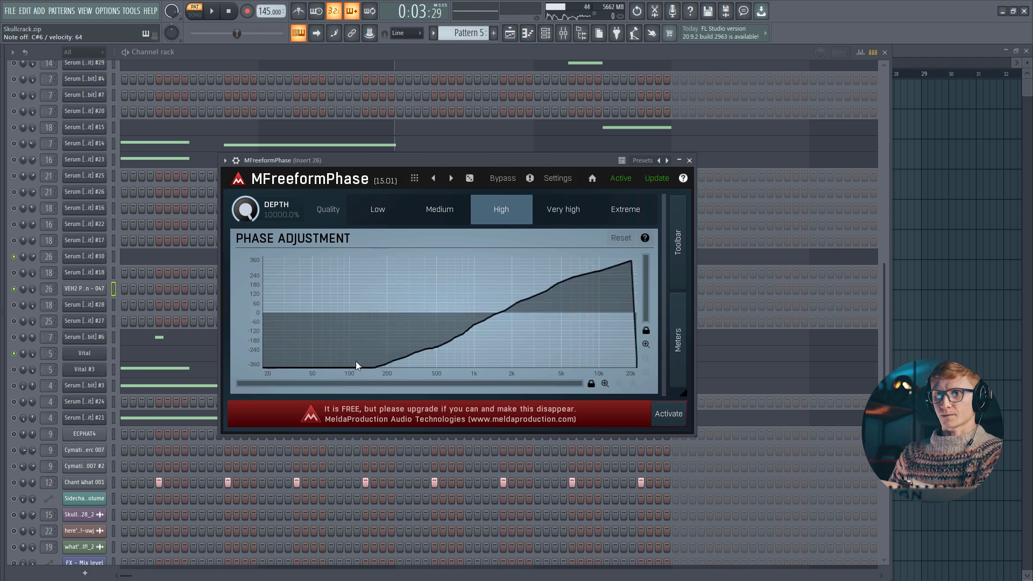
pyautogui.moveTo(643, 272)
pyautogui.mouseDown()
pyautogui.moveTo(544, 290)
pyautogui.moveTo(343, 361)
pyautogui.moveTo(399, 353)
pyautogui.mouseUp()
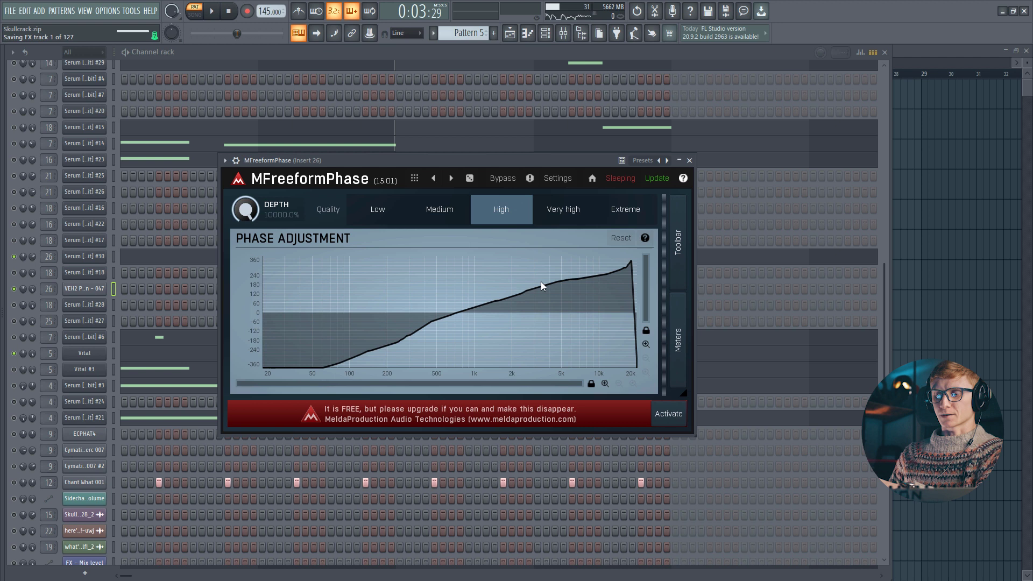
pyautogui.moveTo(486, 162); pyautogui.dragTo(457, 172)
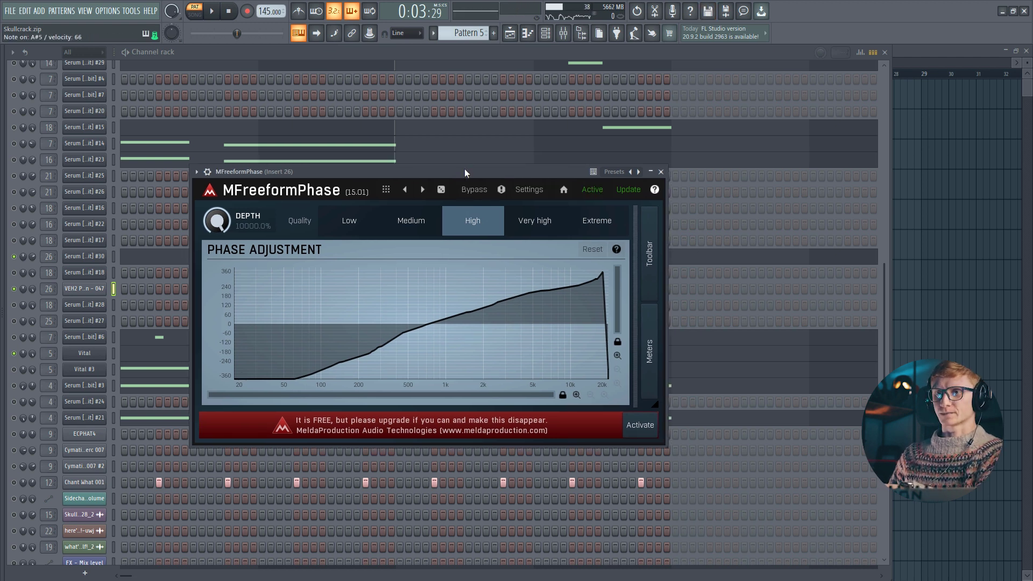
pyautogui.click(472, 164)
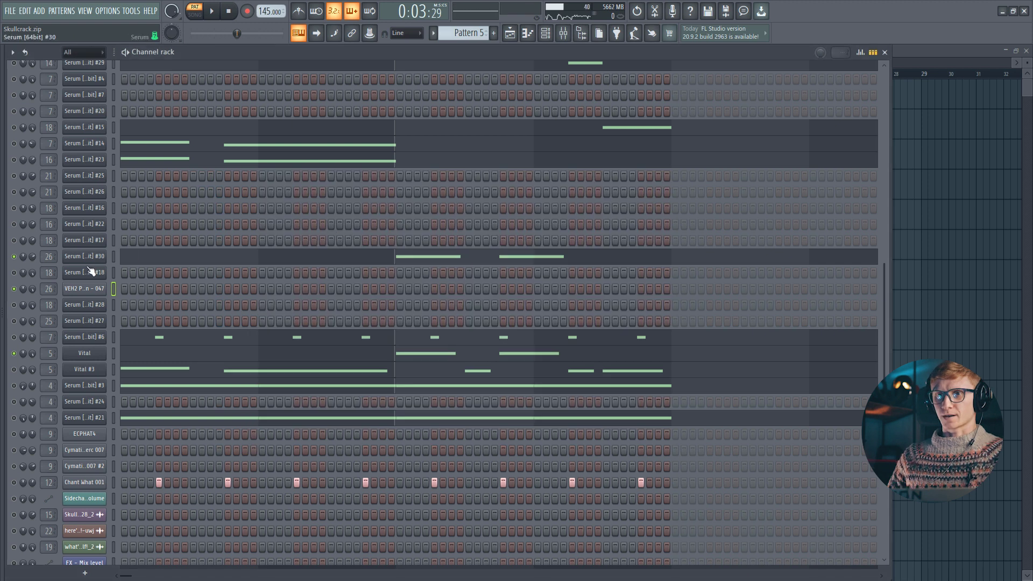
# Select the Serum #30 channel in the channel rack and play Pattern 5 to audition the sound
pyautogui.scroll(-3, 32, 187)
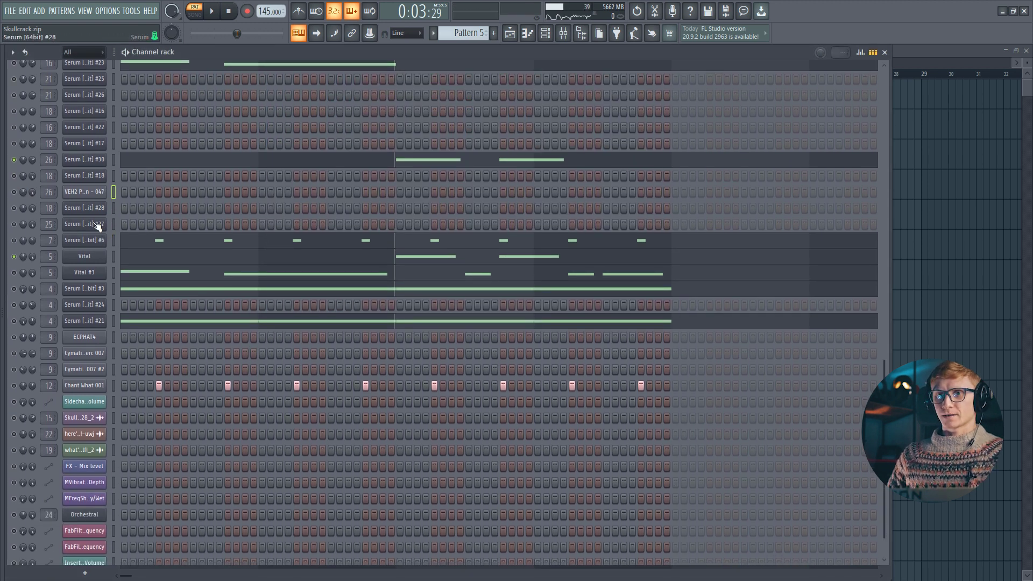
pyautogui.scroll(2, 112, 270)
pyautogui.scroll(5, 113, 270)
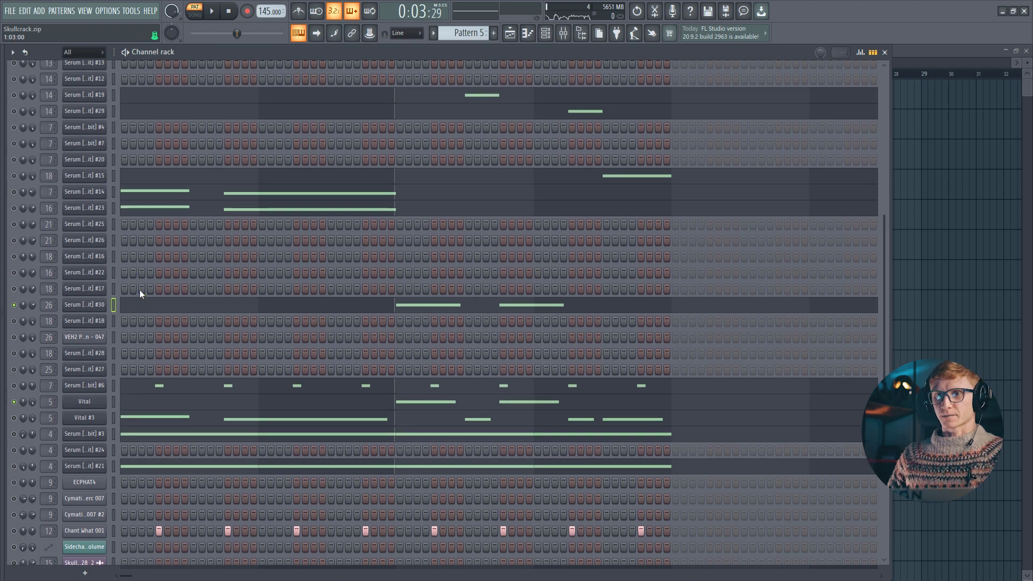
pyautogui.scroll(-2, 139, 290)
pyautogui.press('space')
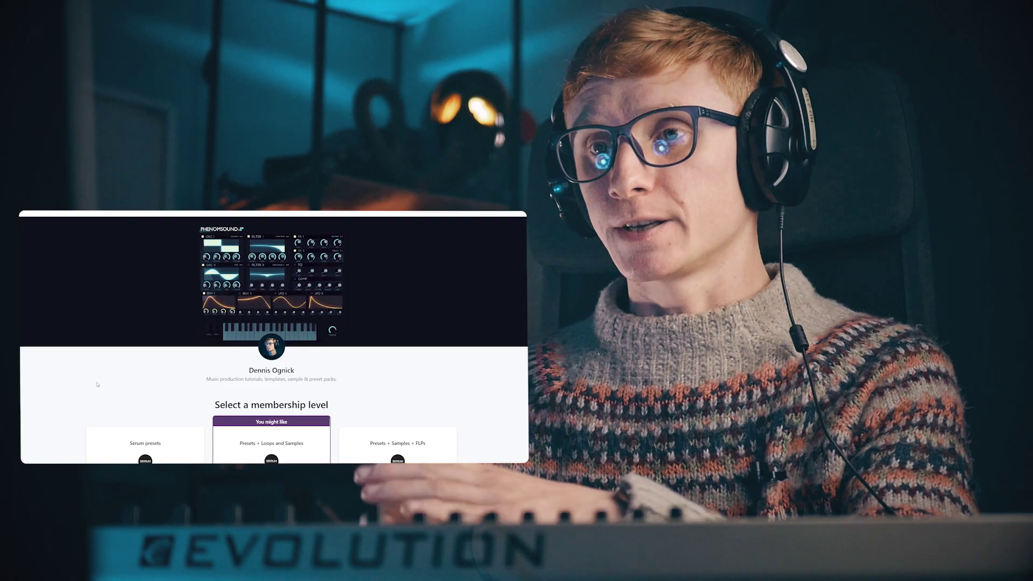
# Switch to the Patreon creator page and examine its membership levels and the latest posts down to the page footer
pyautogui.scroll(-5, 97, 384)
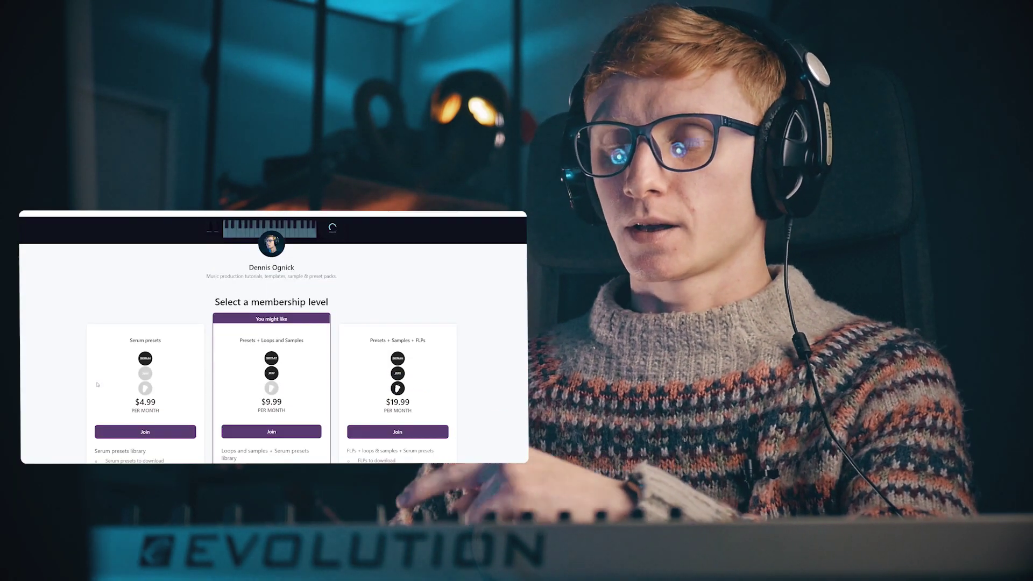
pyautogui.scroll(-1, 97, 384)
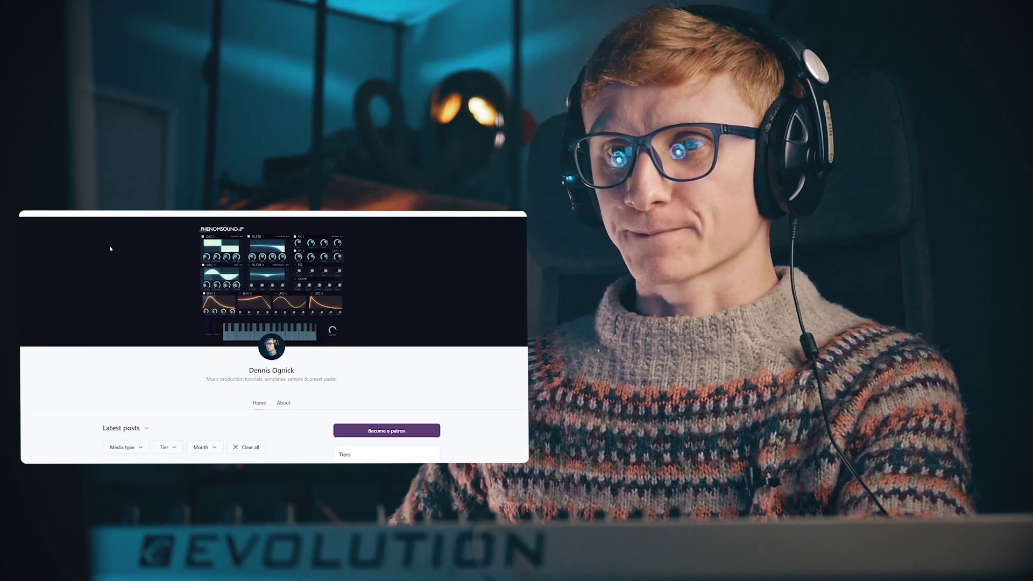
pyautogui.scroll(-8, 109, 245)
pyautogui.scroll(-2, 72, 304)
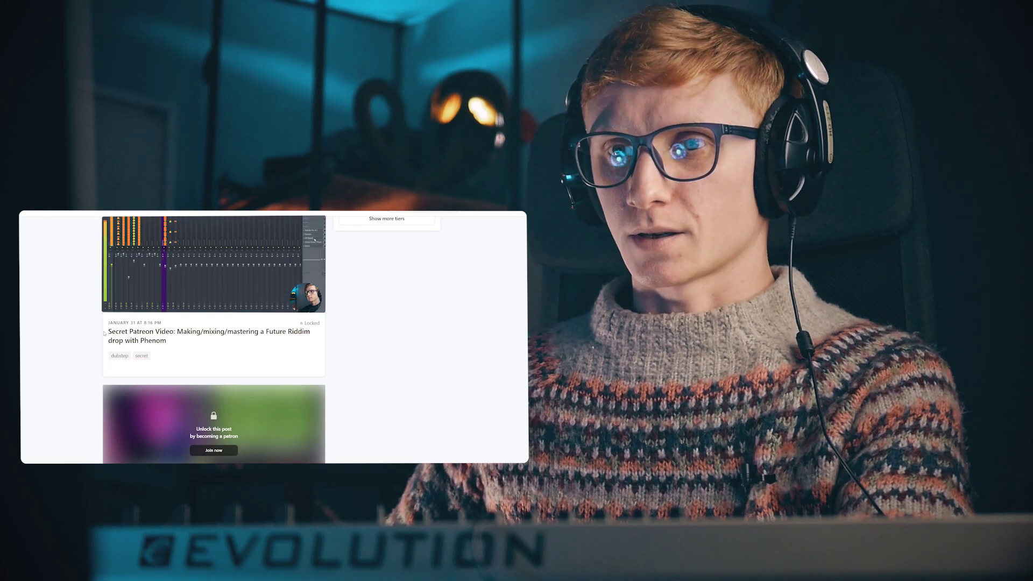
pyautogui.scroll(-3, 102, 332)
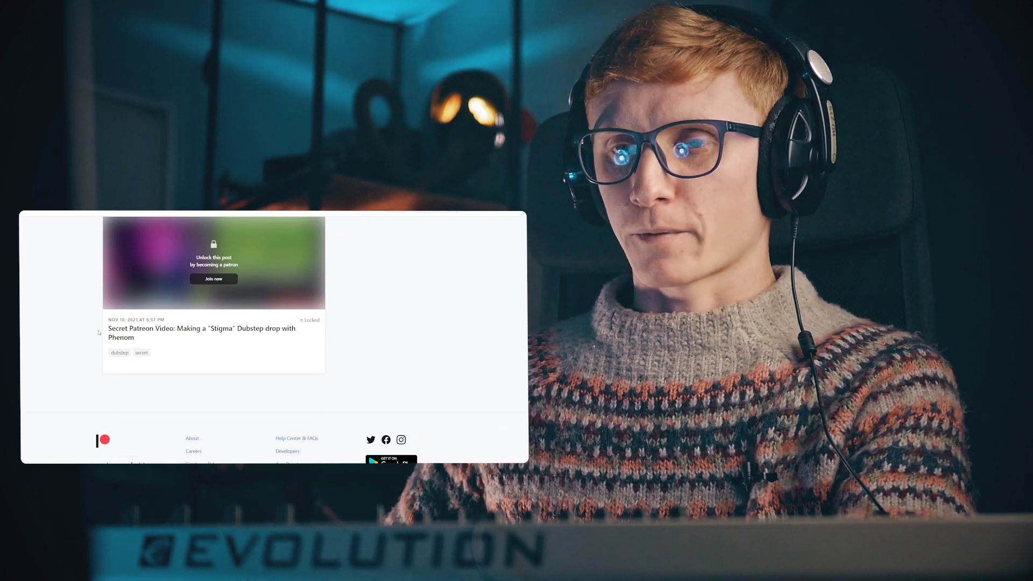